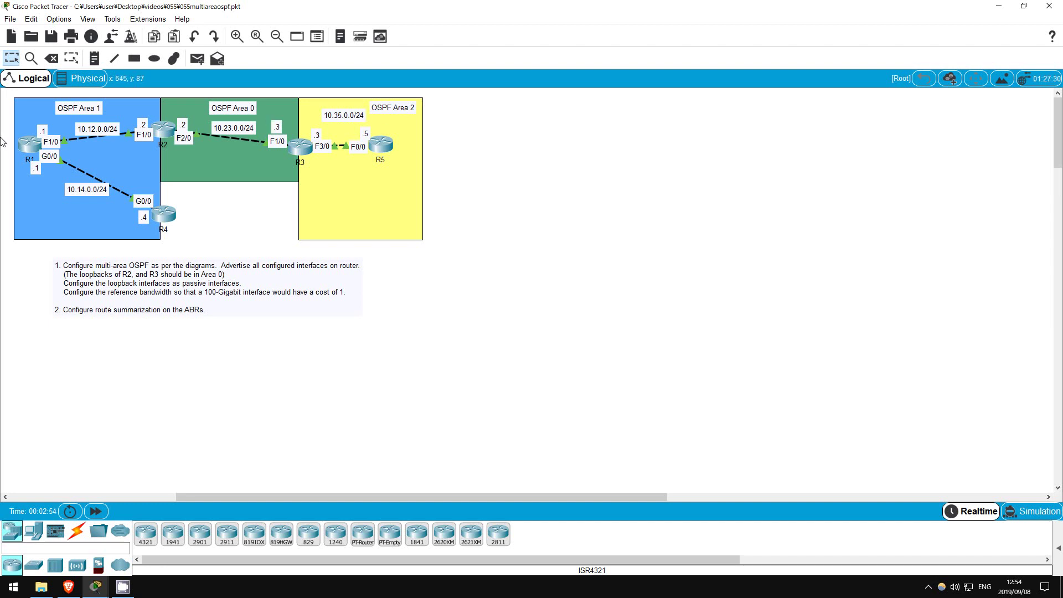
# On R1's CLI, enter configuration mode and start OSPF process 1
pyautogui.click(25, 144)
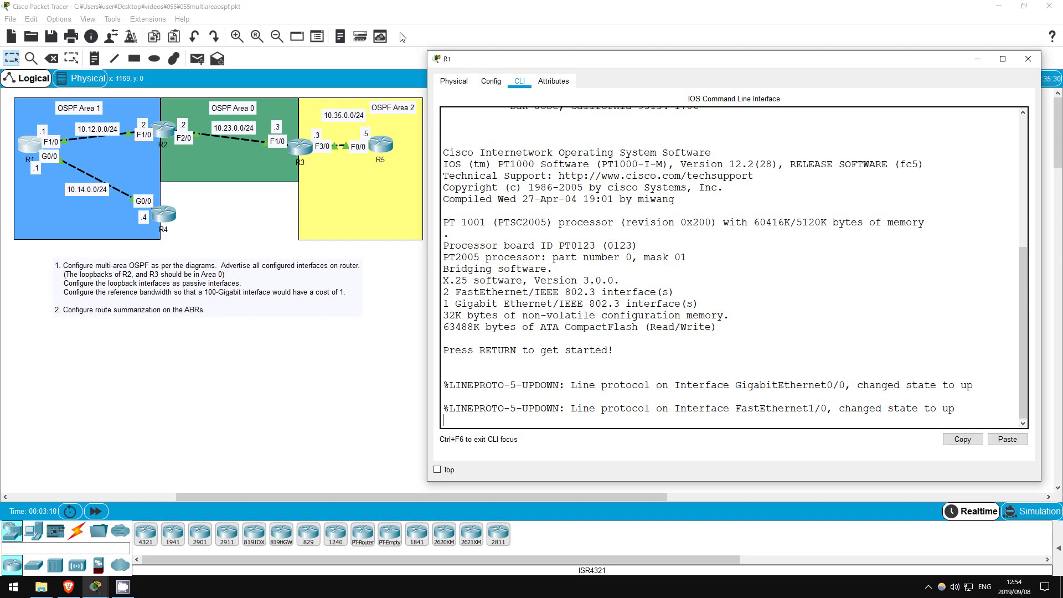
pyautogui.press('Return')
pyautogui.press('Return')
pyautogui.press('Return')
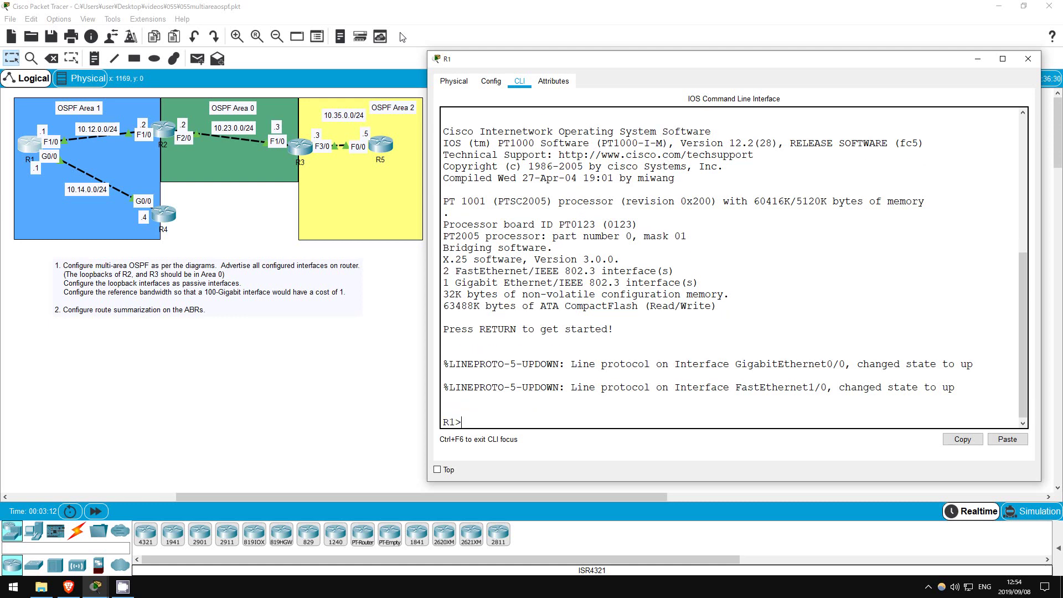
pyautogui.write('en')
pyautogui.press('Return')
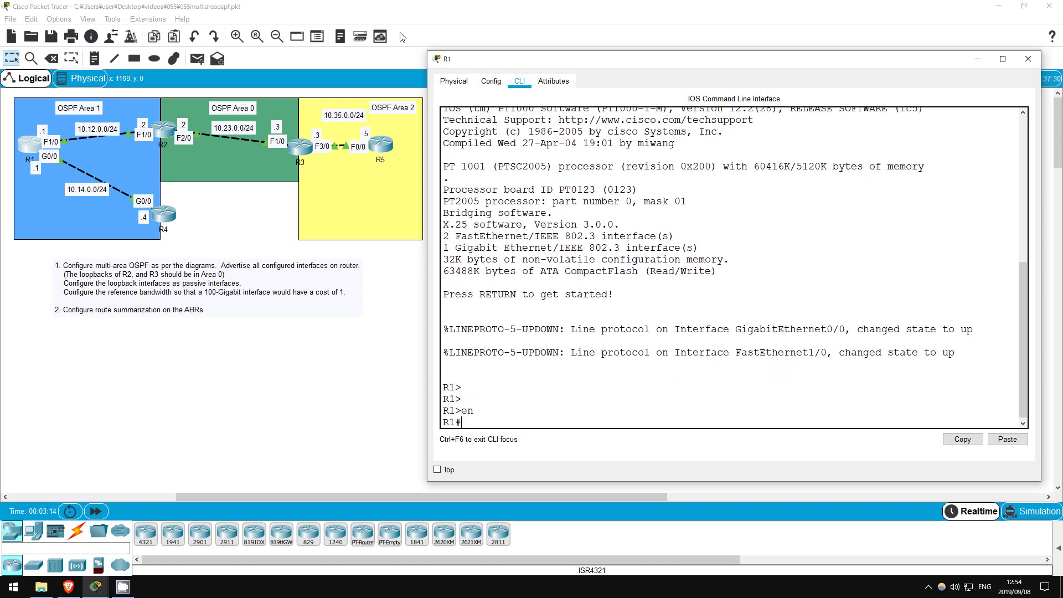
pyautogui.write('conf t')
pyautogui.press('Return')
pyautogui.write('ro')
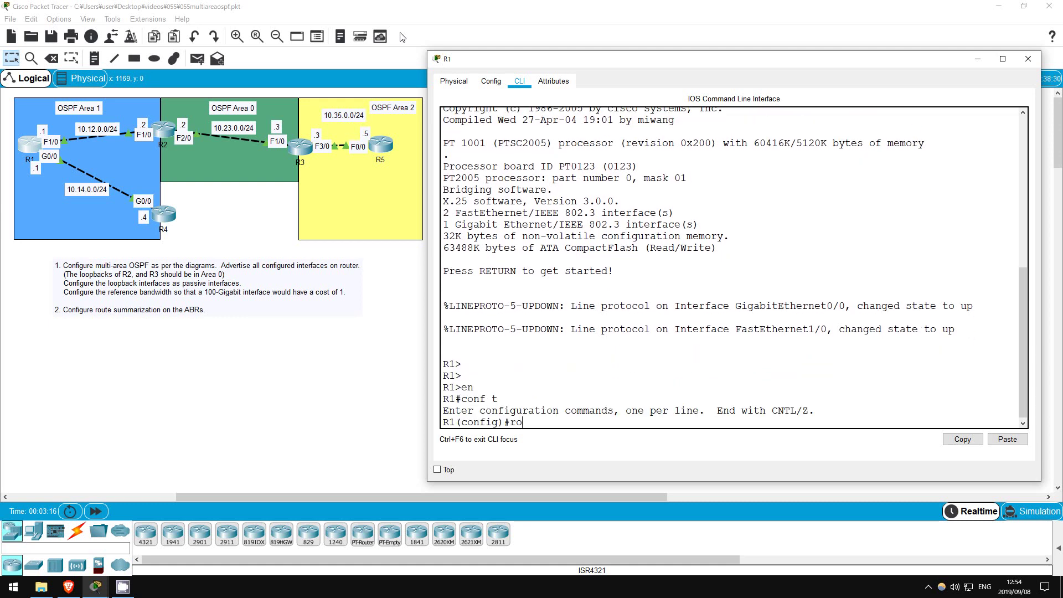
pyautogui.write('uter ospf 1')
pyautogui.press('Return')
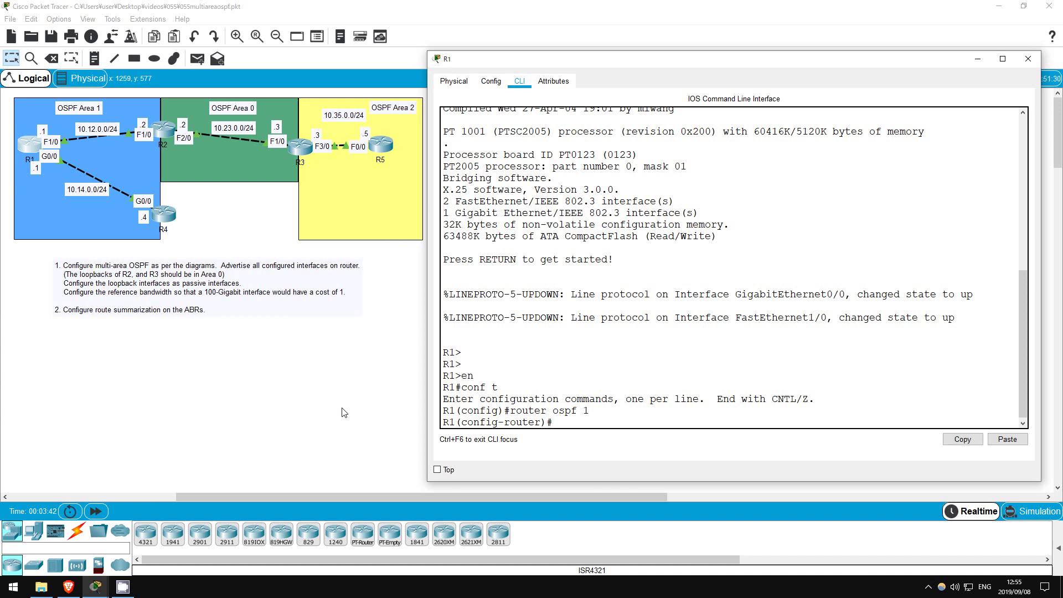
# Advertise all R1 interfaces with network 0.0.0.0 255.255.255.255 area 1
pyautogui.write('net')
pyautogui.press('Tab')
pyautogui.write('0')
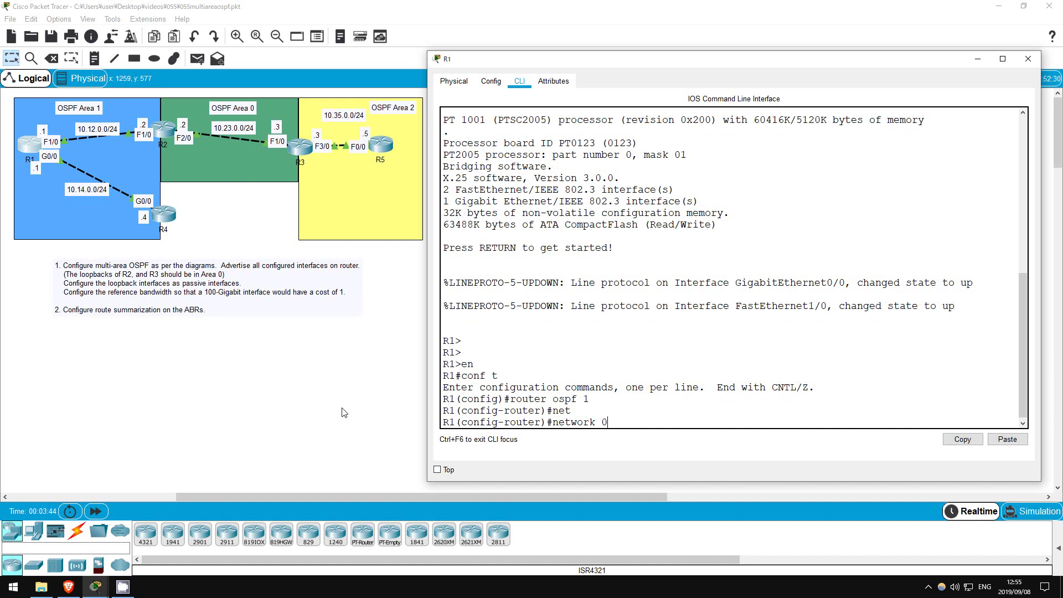
pyautogui.write('.0.0.0 255.255.255.255 area 1')
pyautogui.press('Return')
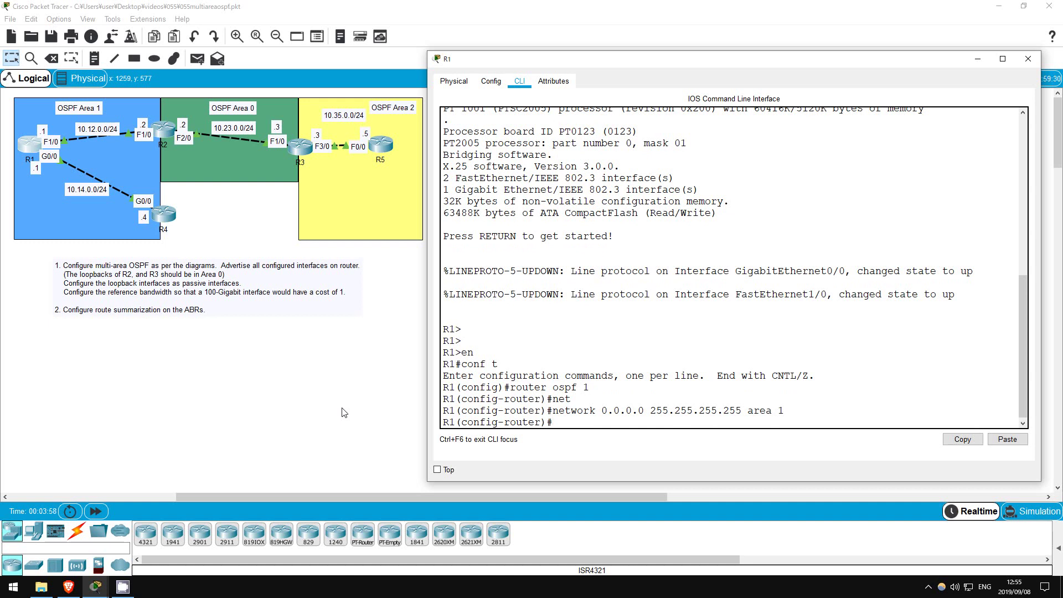
# Make R1's loopback l0 a passive OSPF interface
pyautogui.write('pass')
pyautogui.press('Tab')
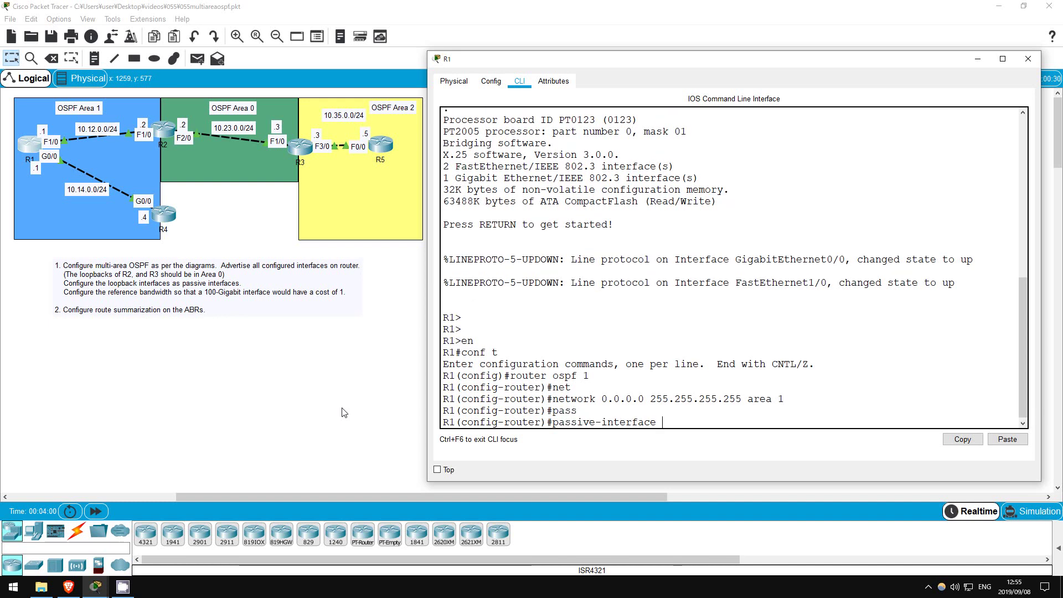
pyautogui.write('l0')
pyautogui.press('Return')
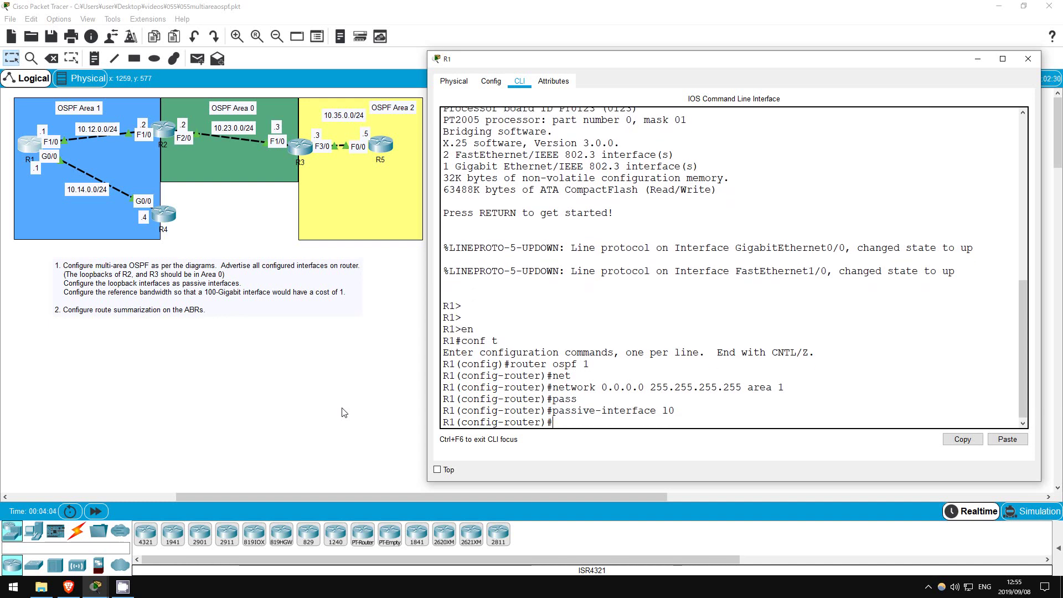
# Set R1's OSPF auto-cost reference bandwidth to 100000 and return to the topology
pyautogui.write('aut')
pyautogui.press('Tab')
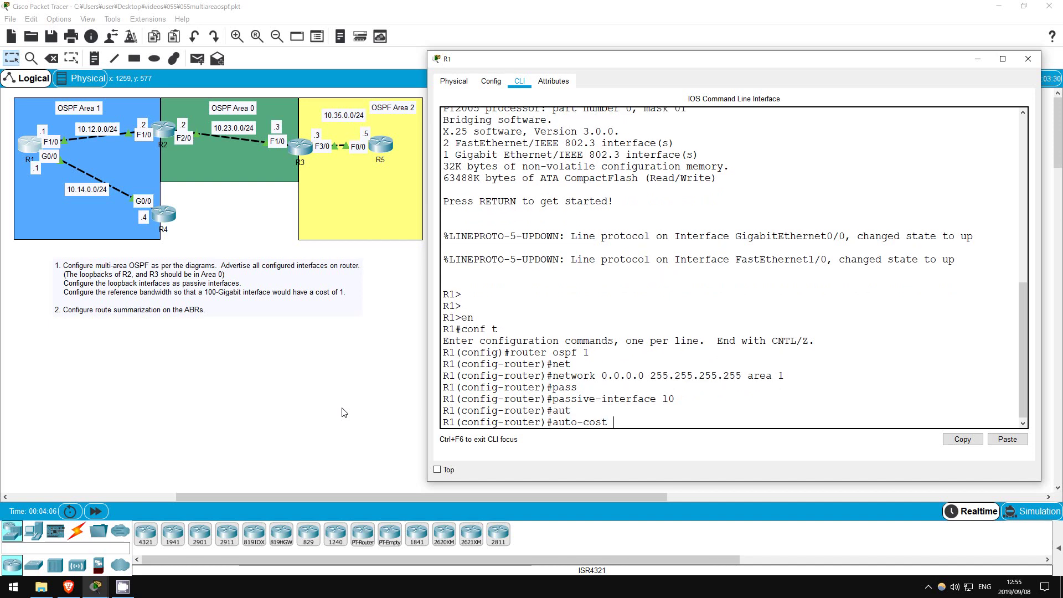
pyautogui.write('cef')
pyautogui.press('Tab')
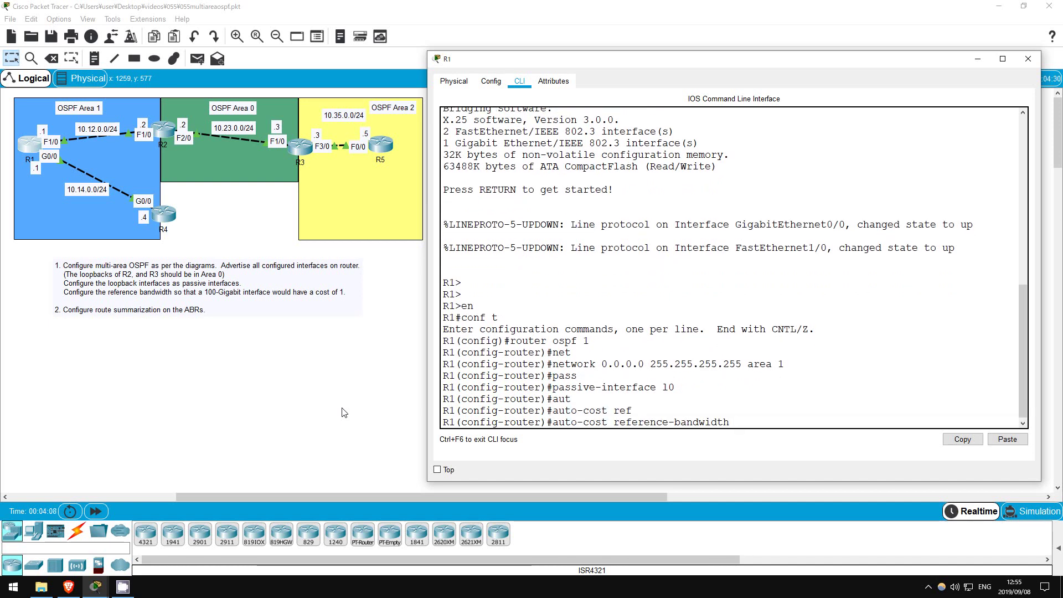
pyautogui.write('?')
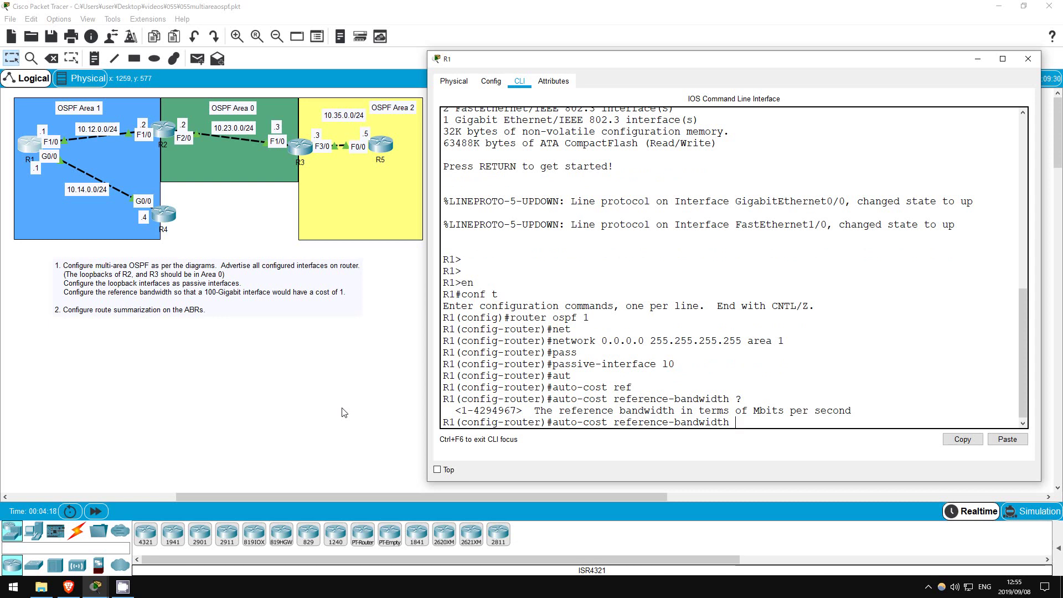
pyautogui.write('100000')
pyautogui.press('Return')
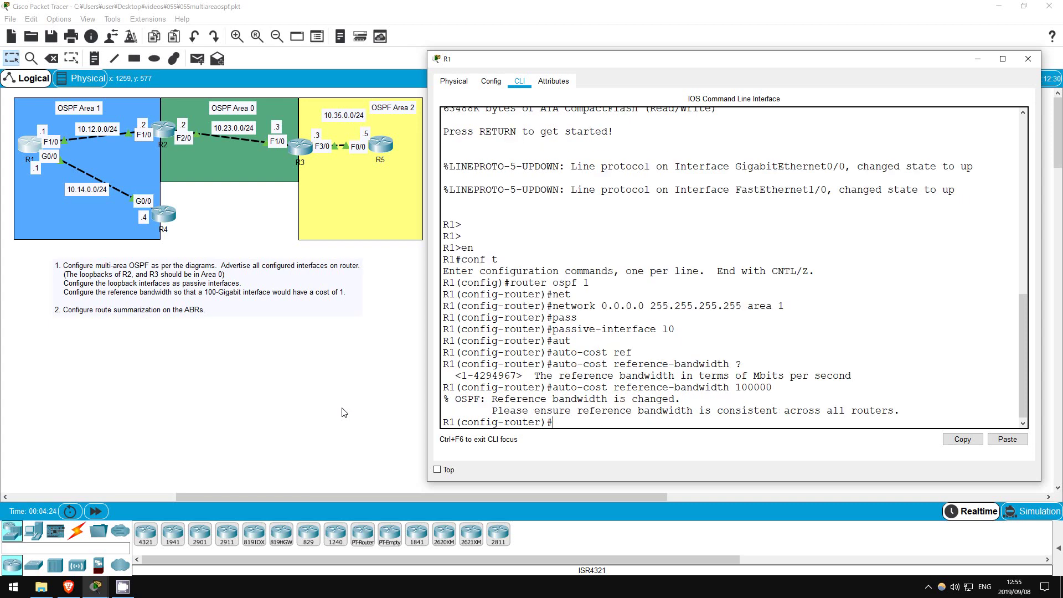
pyautogui.click(267, 205)
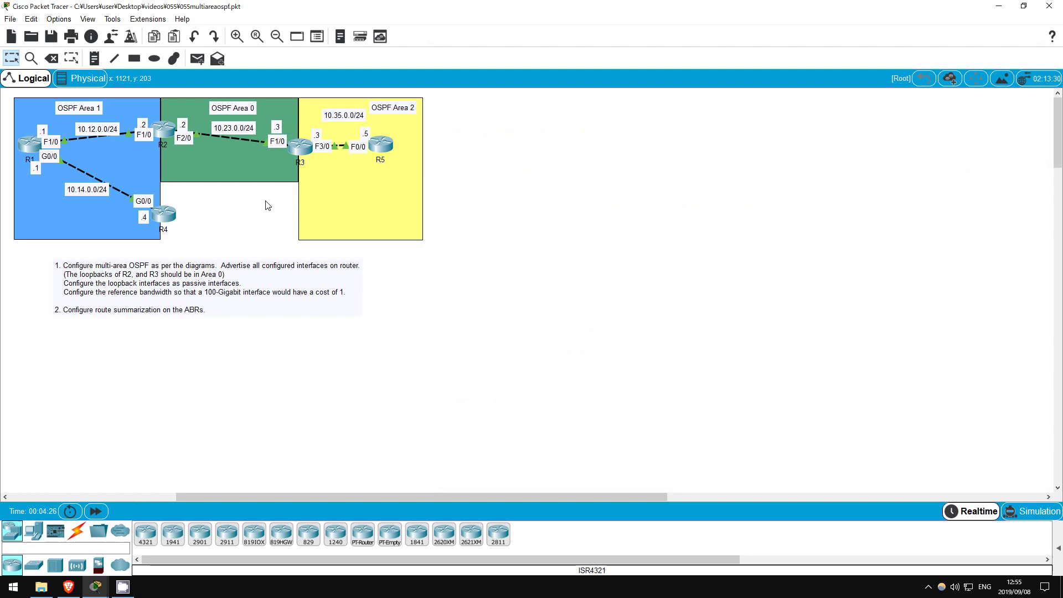
# On R2's CLI, enter configuration mode and start OSPF process 1
pyautogui.click(162, 130)
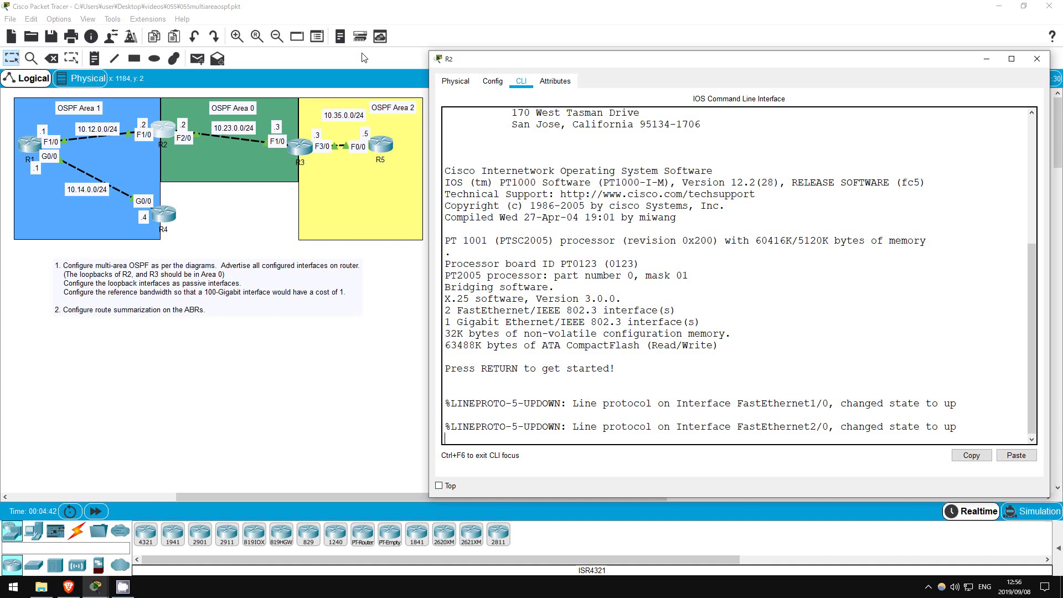
pyautogui.press('Return')
pyautogui.press('Return')
pyautogui.press('Return')
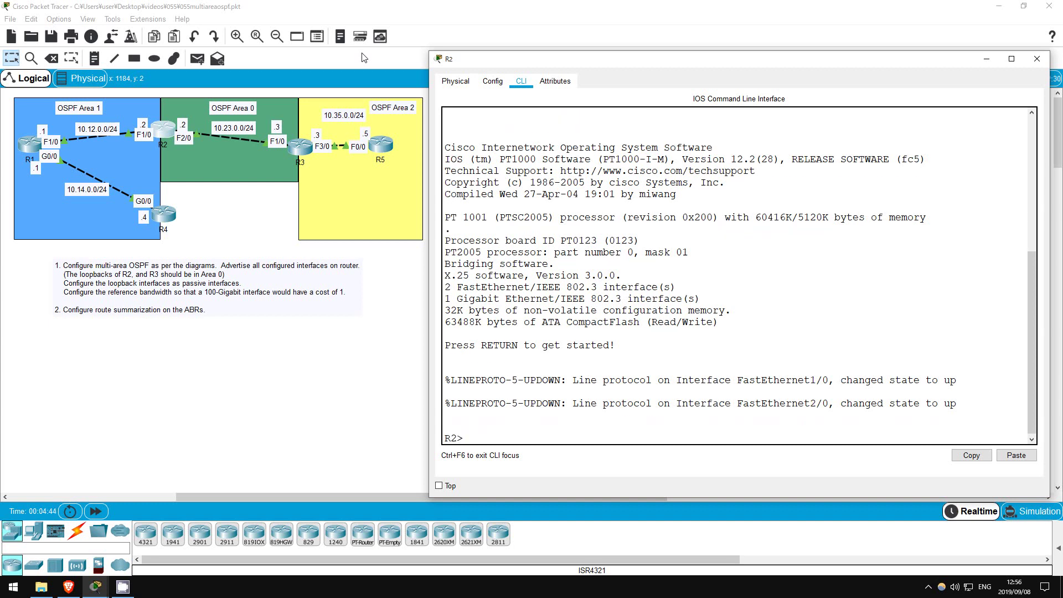
pyautogui.write('en')
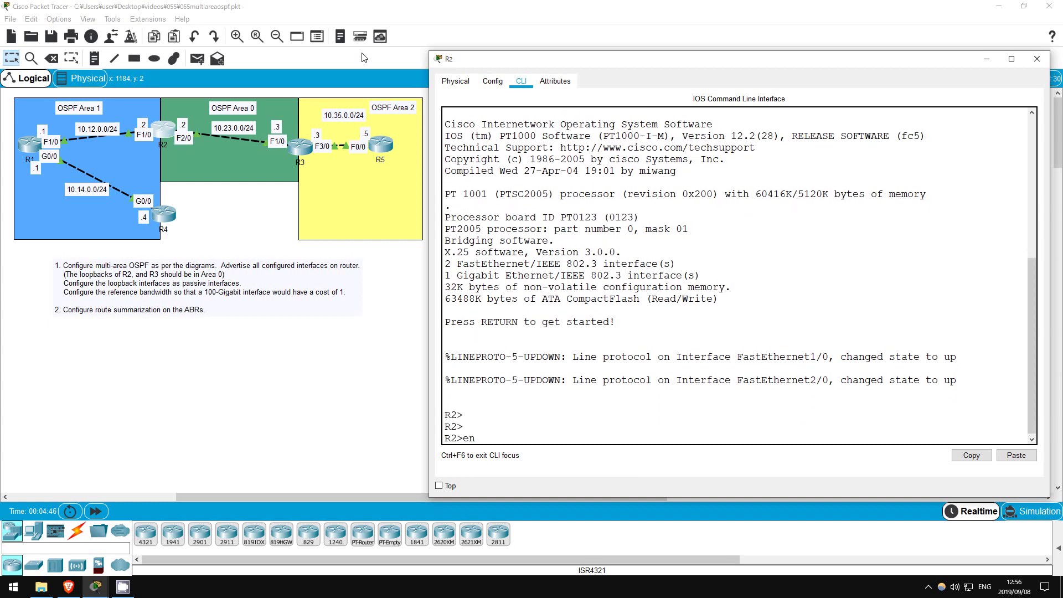
pyautogui.press('Return')
pyautogui.write('conf t')
pyautogui.press('Return')
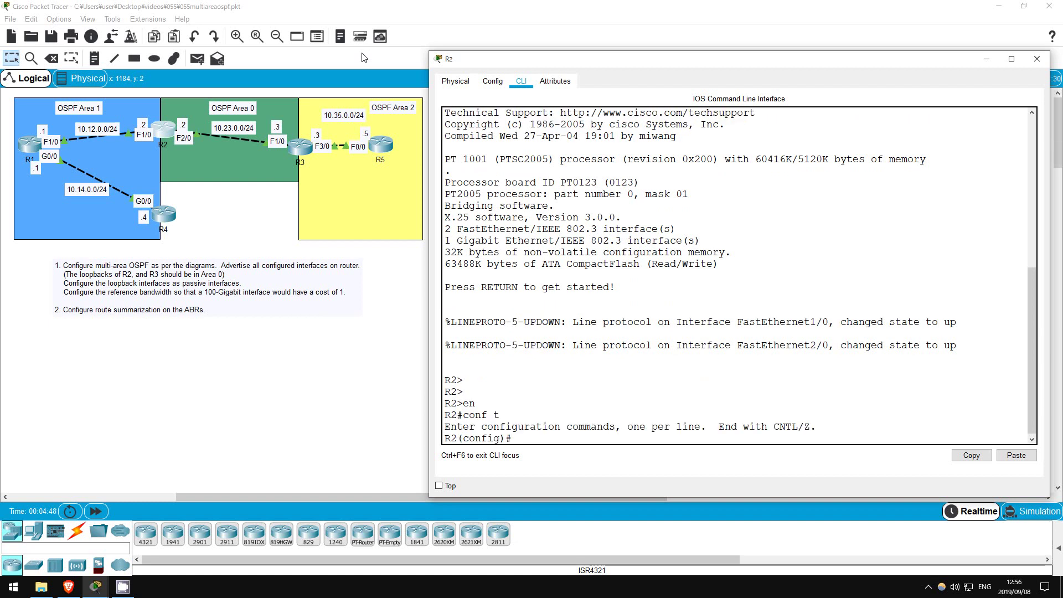
pyautogui.write('router ospf 1')
pyautogui.press('Return')
# Advertise 10.12.0.0 0.0.0.255 into area 1 on R2, highlighting the wildcard mask
pyautogui.write('net ')
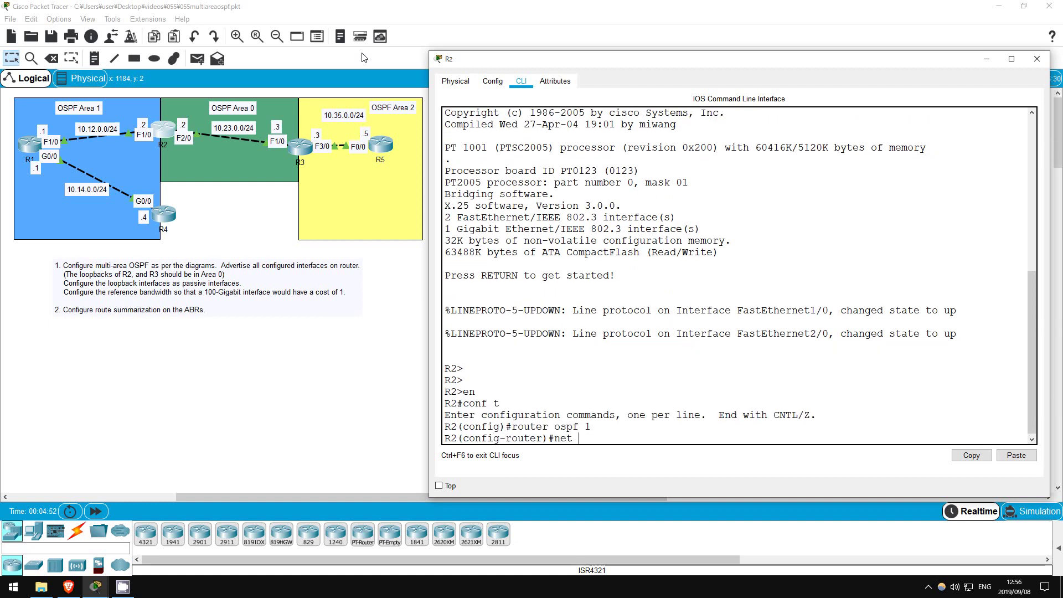
pyautogui.write('10.12.0.0 ')
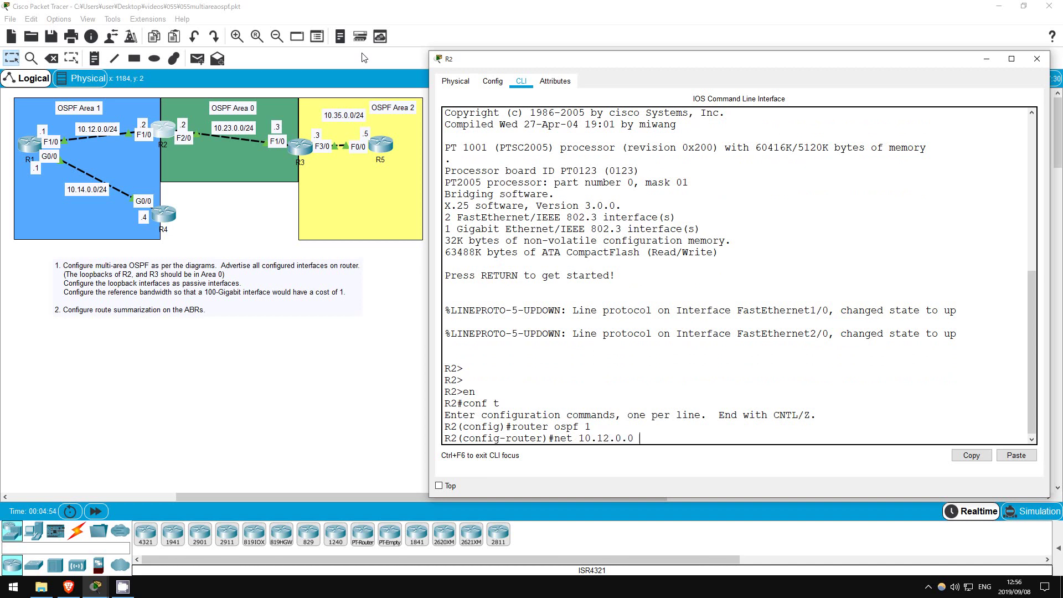
pyautogui.write('0.0.0.255 area 1')
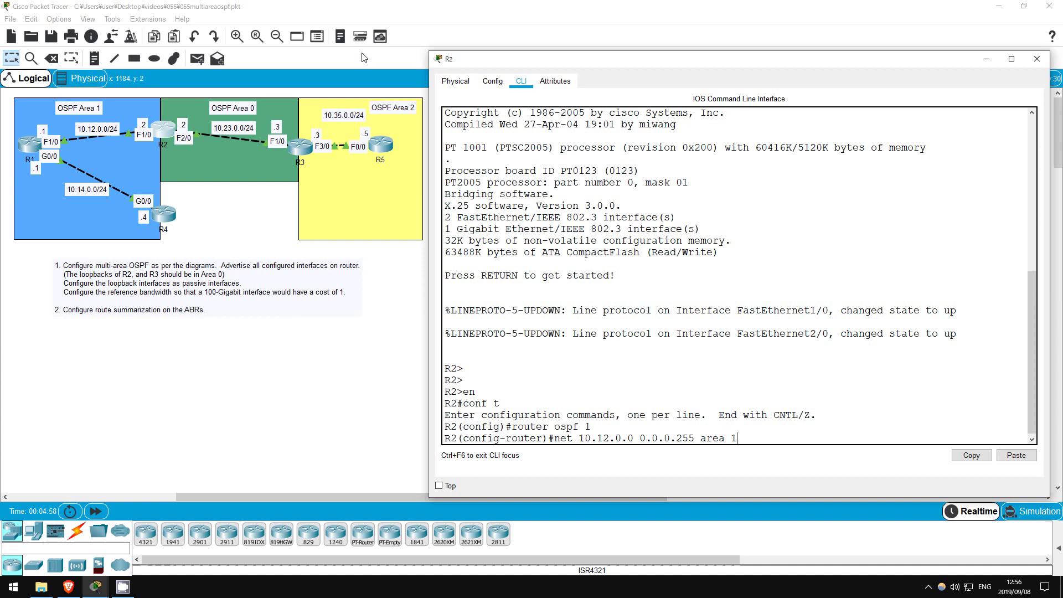
pyautogui.press('Return')
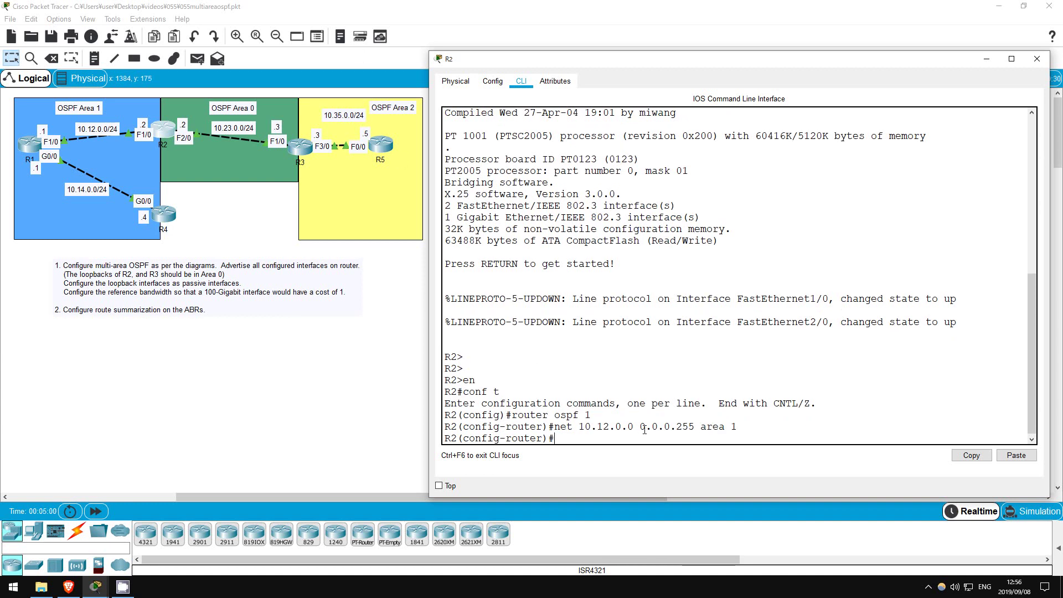
pyautogui.moveTo(641, 427); pyautogui.dragTo(702, 425)
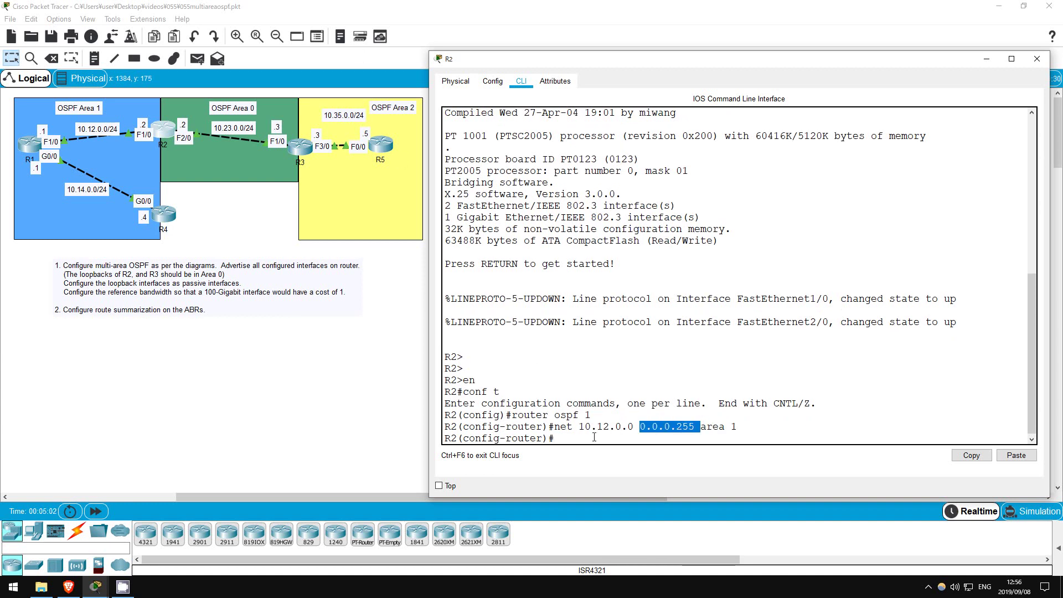
pyautogui.click(563, 391)
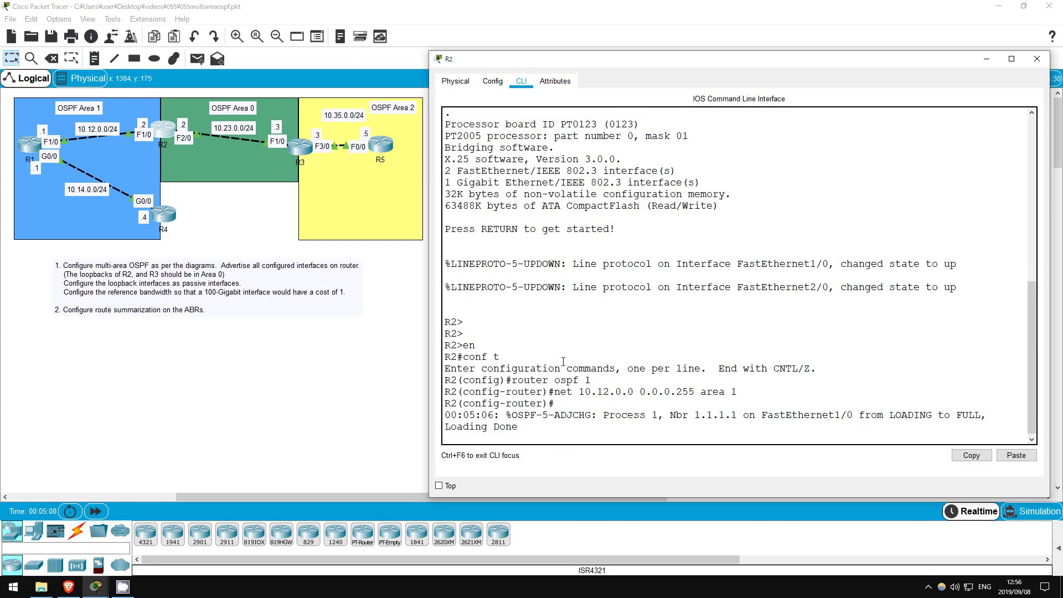
# Advertise 10.23.0.0 0.0.0.255 and loopback 2.2.2.2 0.0.0.0 into area 0 on R2
pyautogui.press('Return')
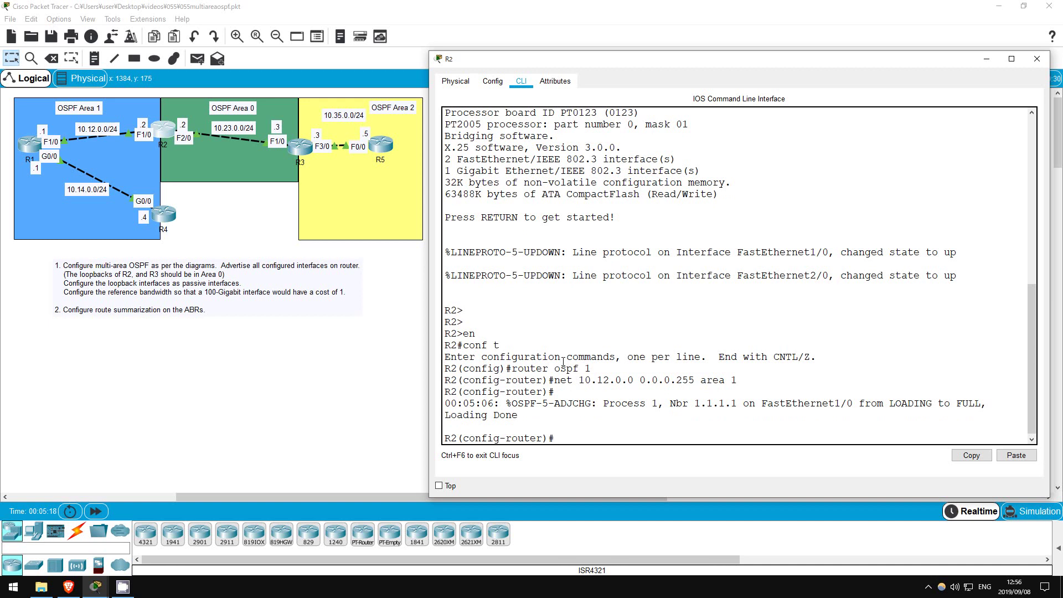
pyautogui.write('net 10.23.0.0 0.0.0.255 area 0')
pyautogui.press('Return')
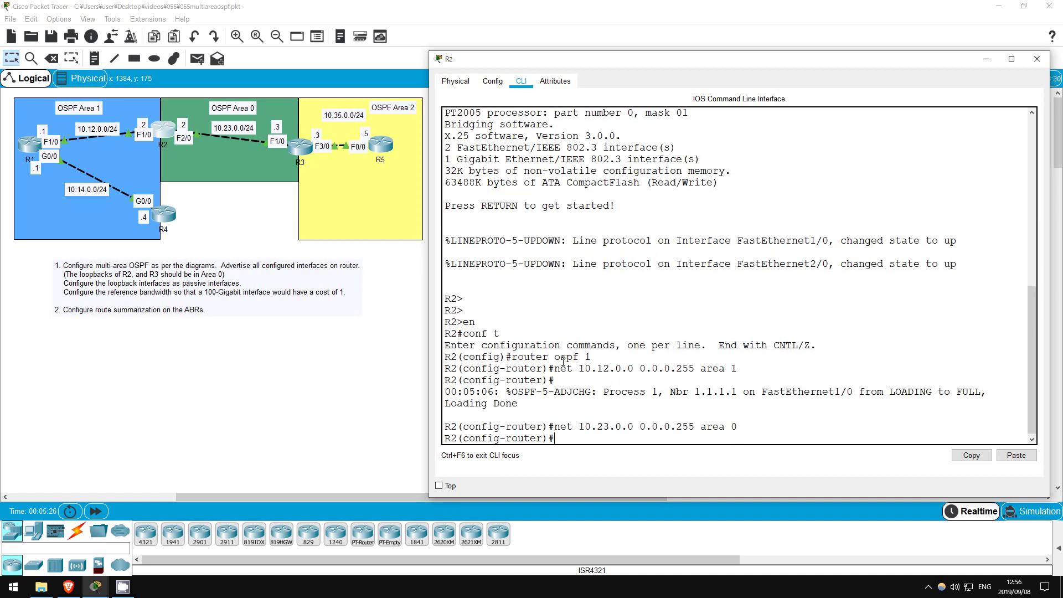
pyautogui.write('net 2.2.2.2 0.0.0.0 area 0')
pyautogui.press('Return')
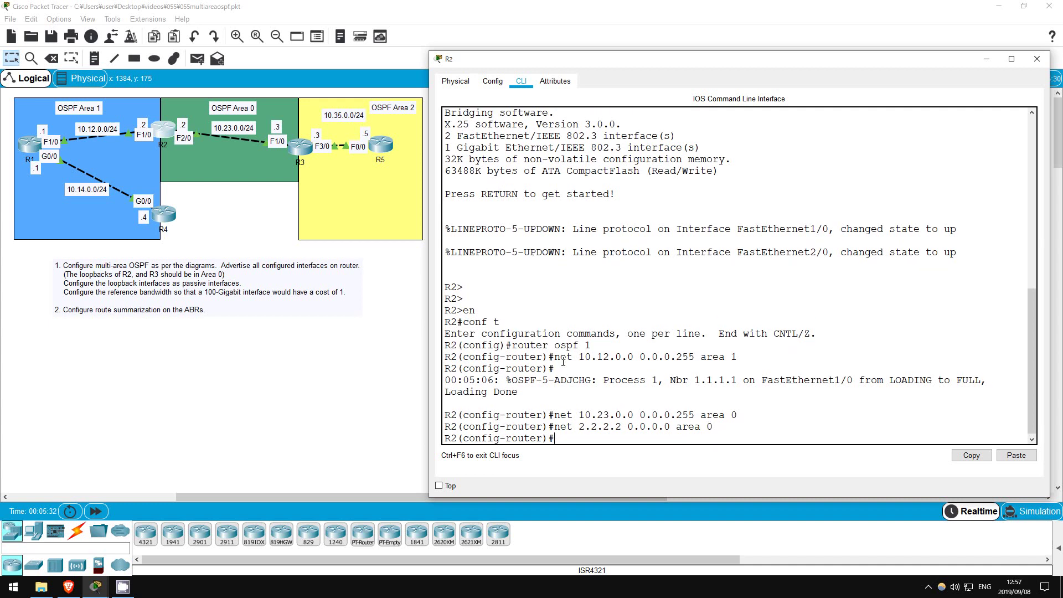
# Make R2's loopback passive and set its reference bandwidth to 100000
pyautogui.write('pass')
pyautogui.press('Tab')
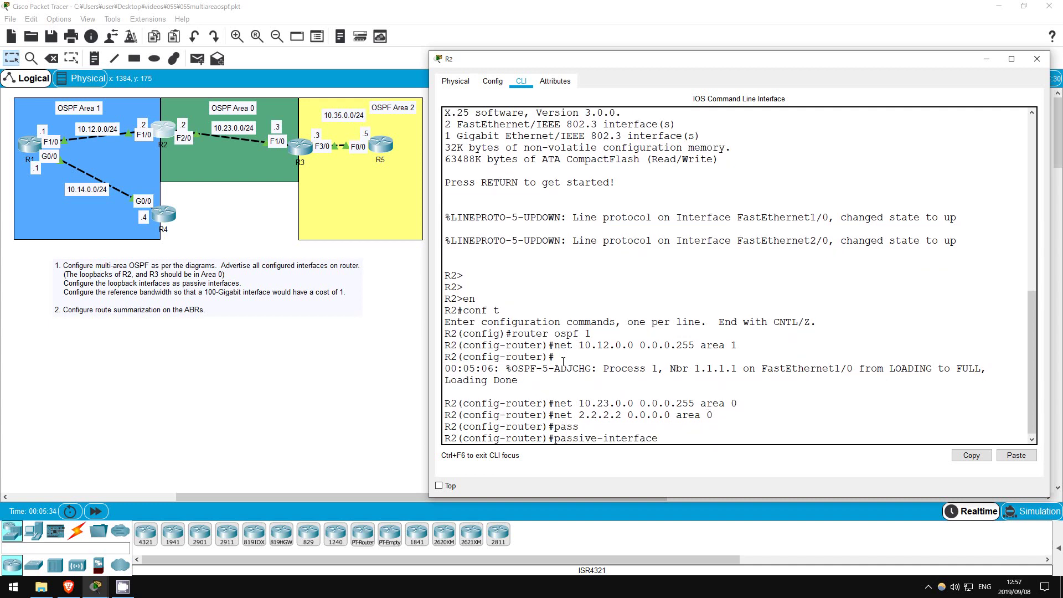
pyautogui.write('lo')
pyautogui.press('Return')
pyautogui.write('rou')
pyautogui.press('Tab')
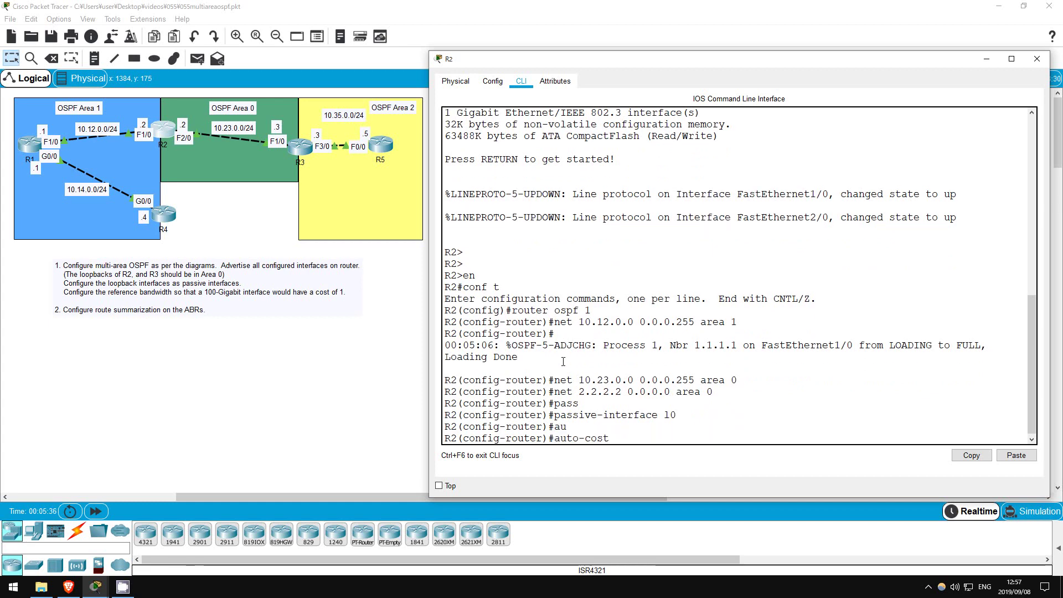
pyautogui.write('ref')
pyautogui.press('Tab')
pyautogui.write('100000')
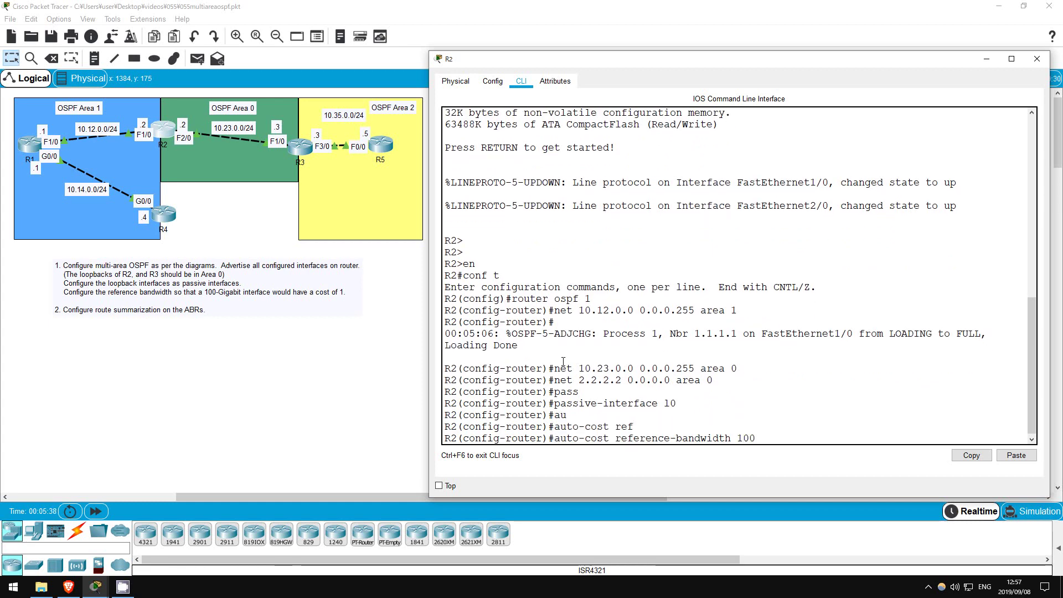
pyautogui.press('Return')
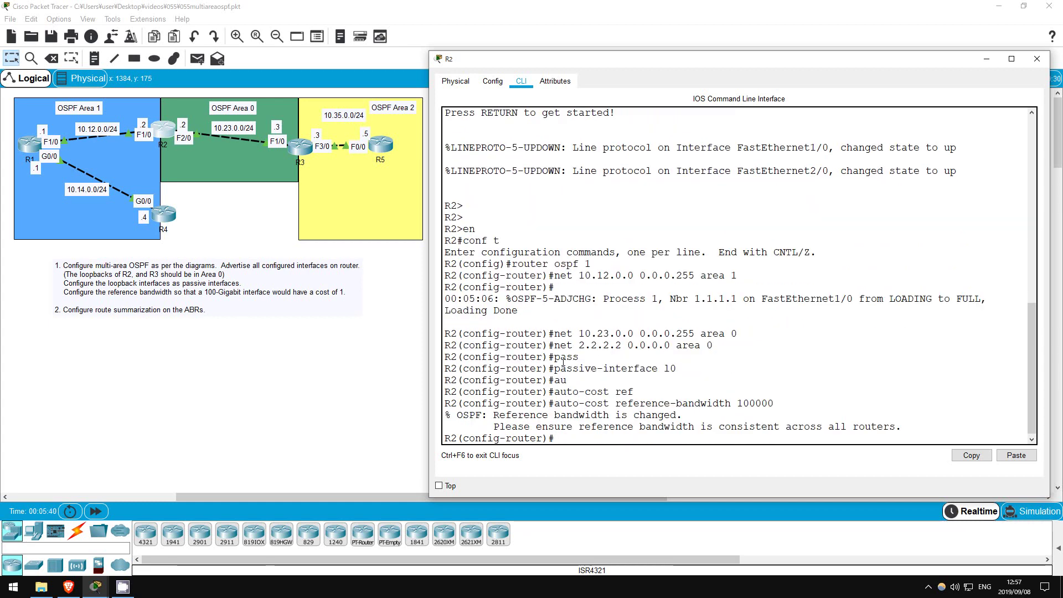
# On R3's CLI, enter configuration mode and start OSPF process 1
pyautogui.click(293, 149)
pyautogui.press('Return')
pyautogui.press('Return')
pyautogui.write('en')
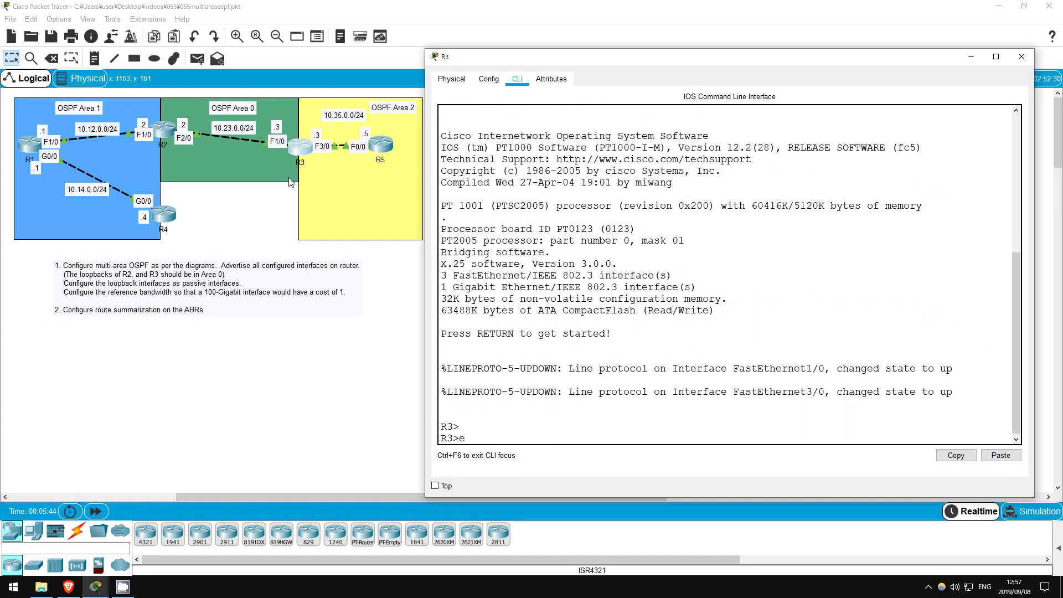
pyautogui.press('Return')
pyautogui.write('conf t')
pyautogui.press('Return')
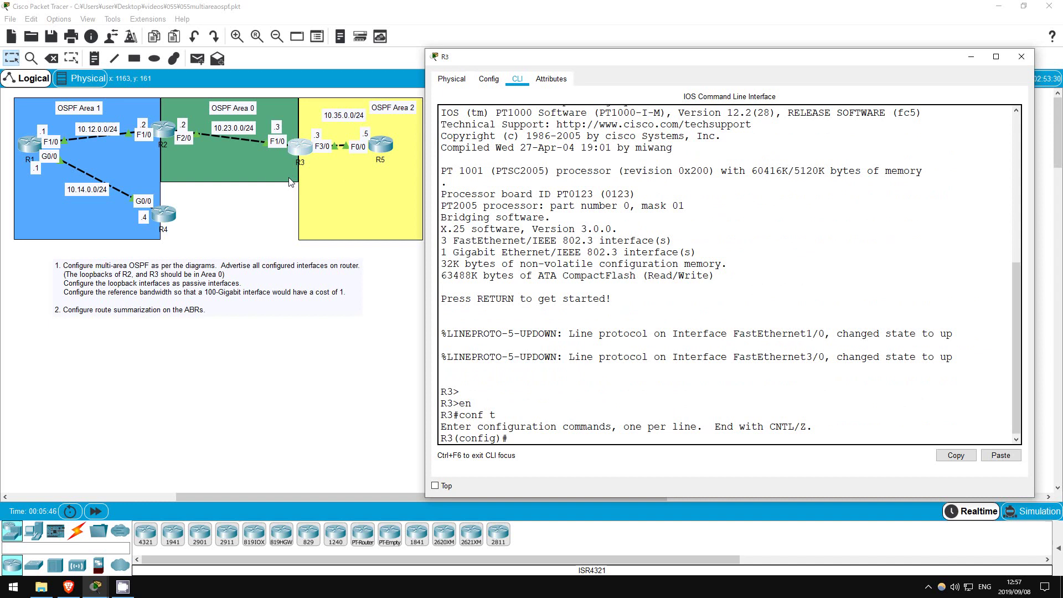
pyautogui.write('router ospf 1')
pyautogui.press('Return')
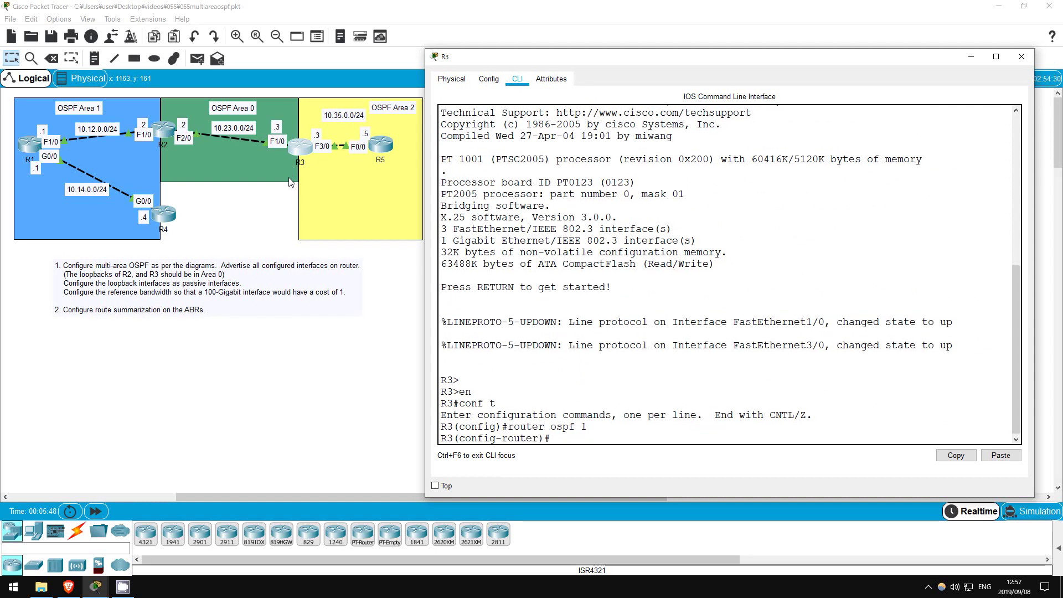
# Advertise 10.23.0.0/24 and 3.3.3.3 in area 0, and 10.35.0.0/24 in area 2
pyautogui.write('net 10.23.0.0 0.0.0.255')
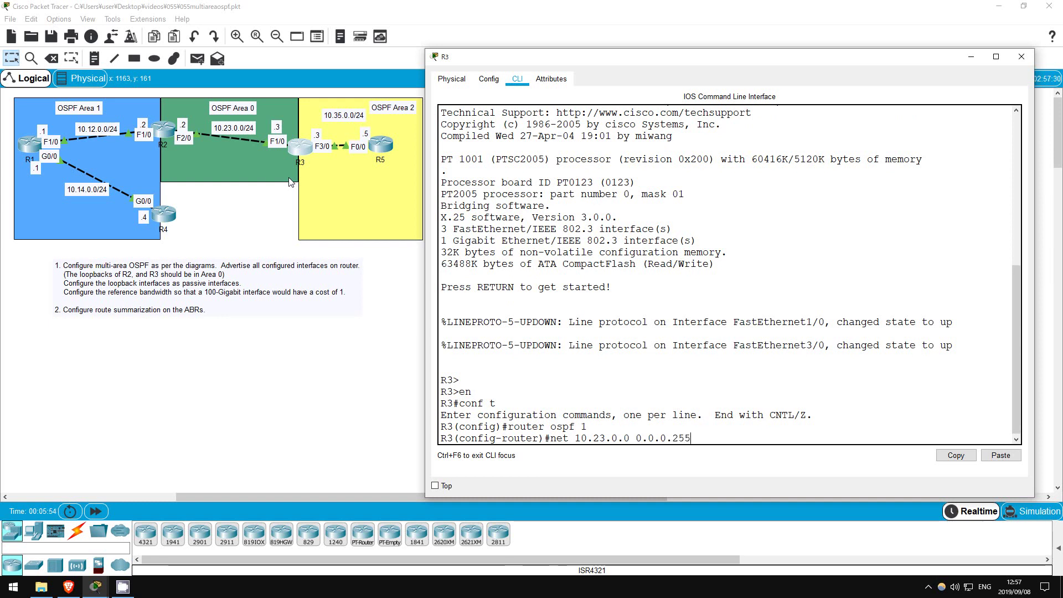
pyautogui.write(' area 0')
pyautogui.press('Return')
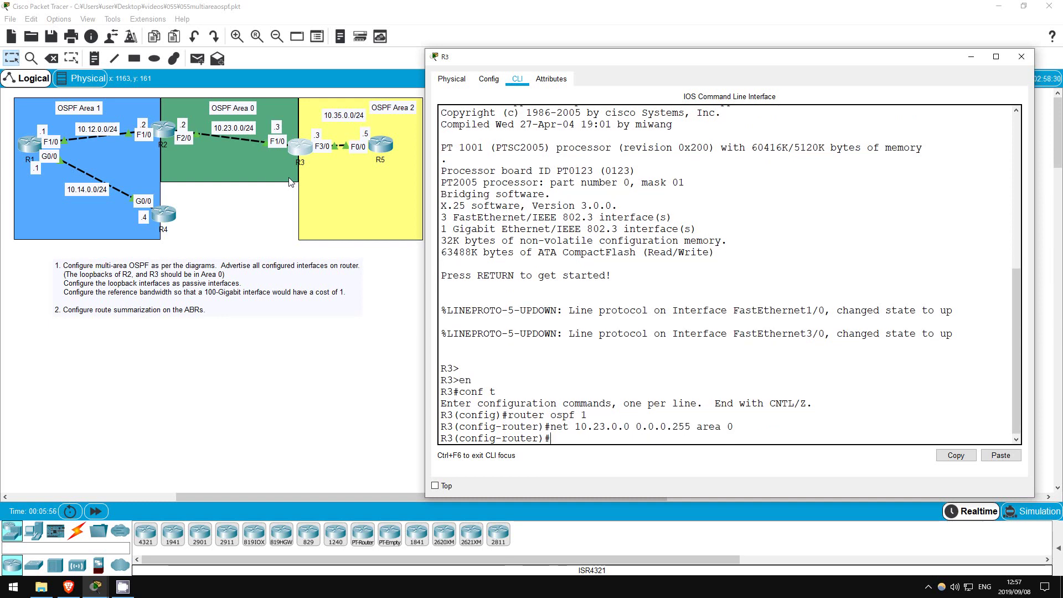
pyautogui.write('net 10.35.0.0 ')
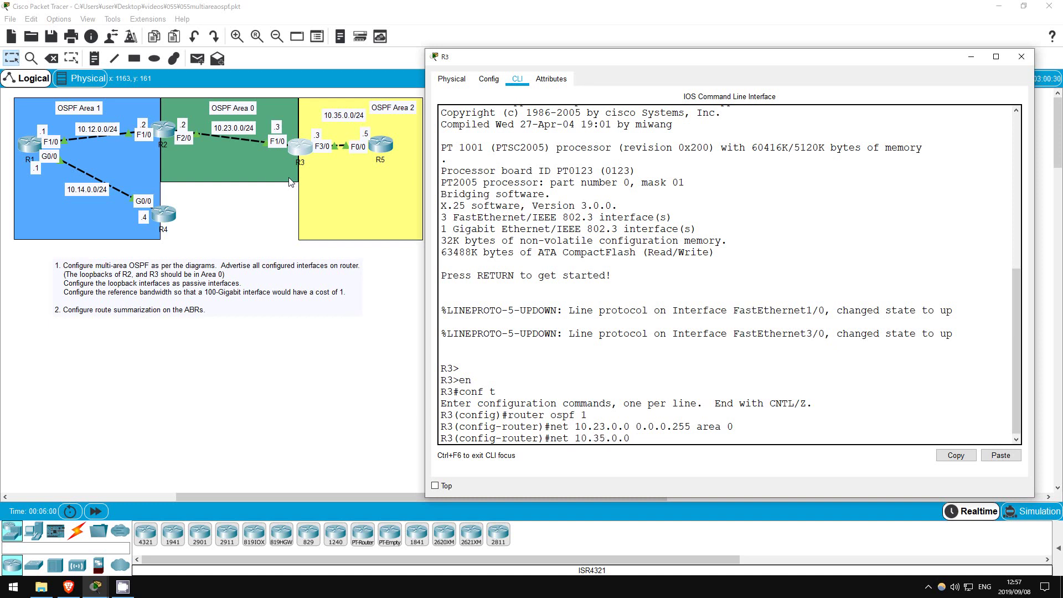
pyautogui.write('0.0.0.255 area 2')
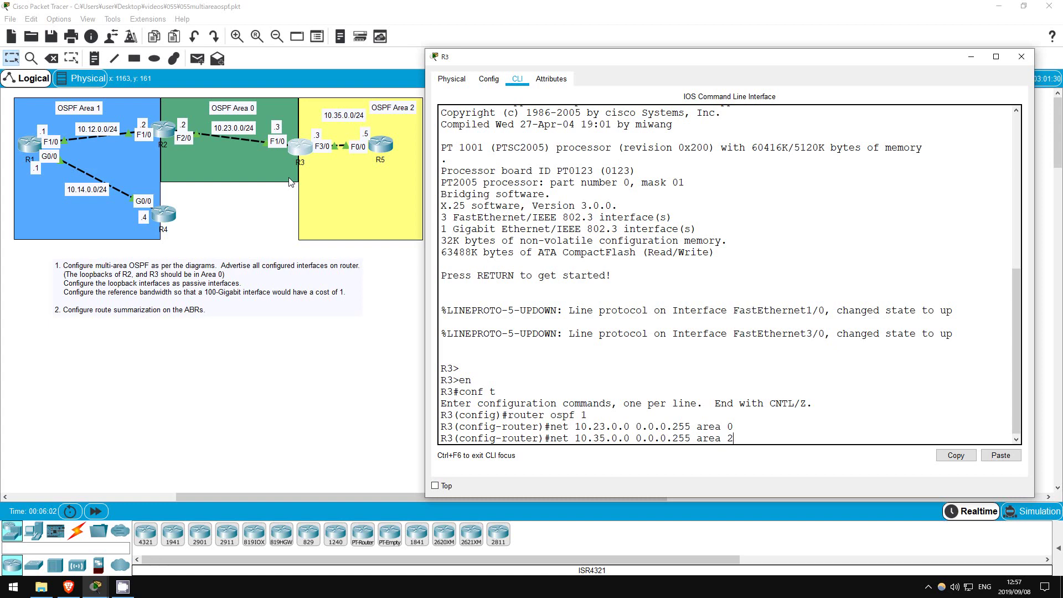
pyautogui.press('Return')
pyautogui.press('Return')
pyautogui.write('net 1')
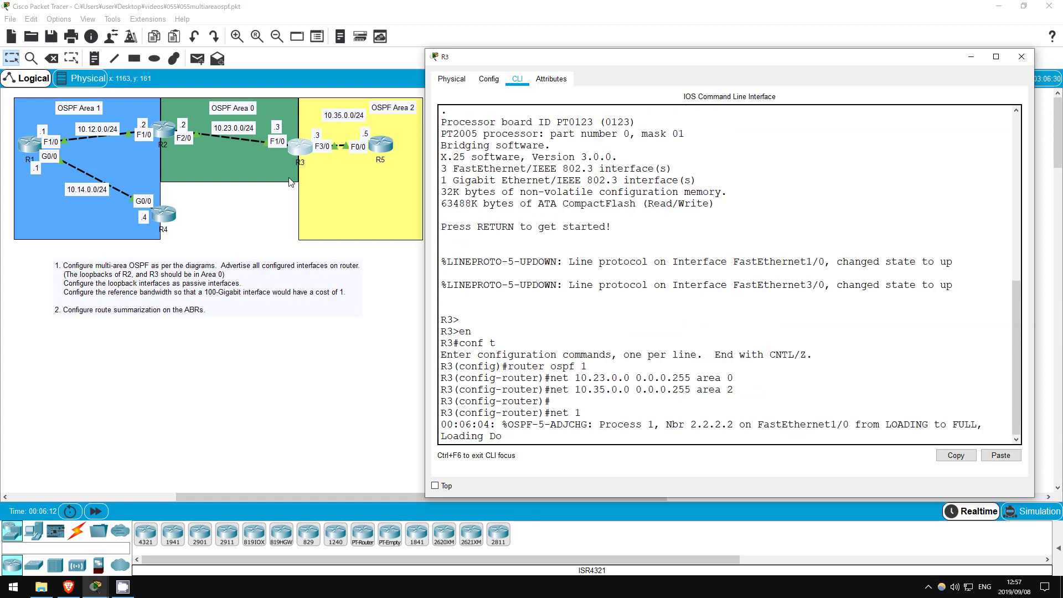
pyautogui.press('BackSpace')
pyautogui.press('BackSpace')
pyautogui.press('Return')
pyautogui.press('Return')
pyautogui.press('Return')
pyautogui.write('ne')
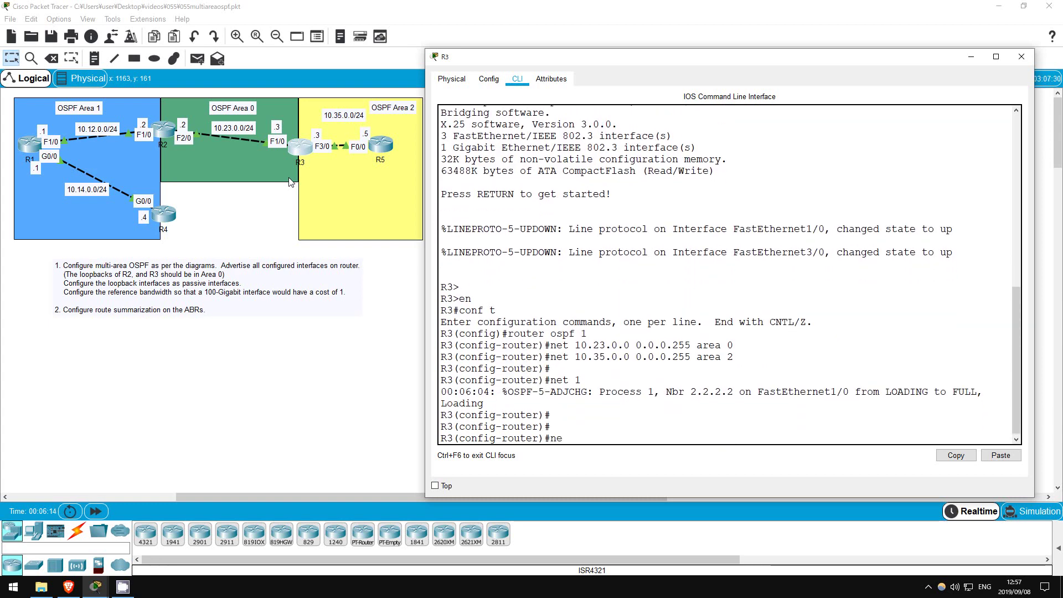
pyautogui.write('t 3.3.3.3 0.0.0.0')
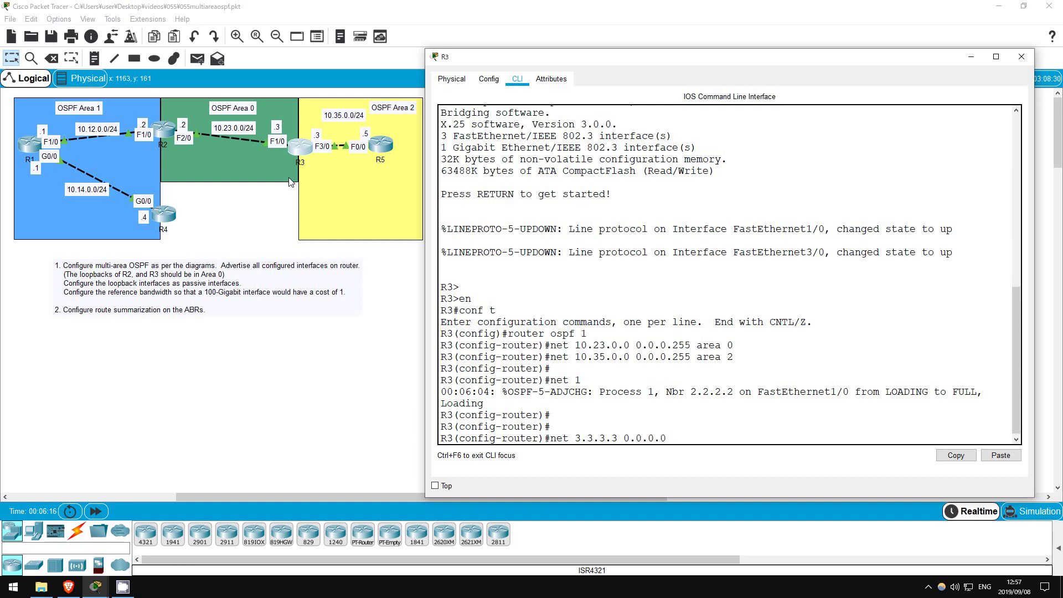
pyautogui.write(' area 0')
pyautogui.press('Return')
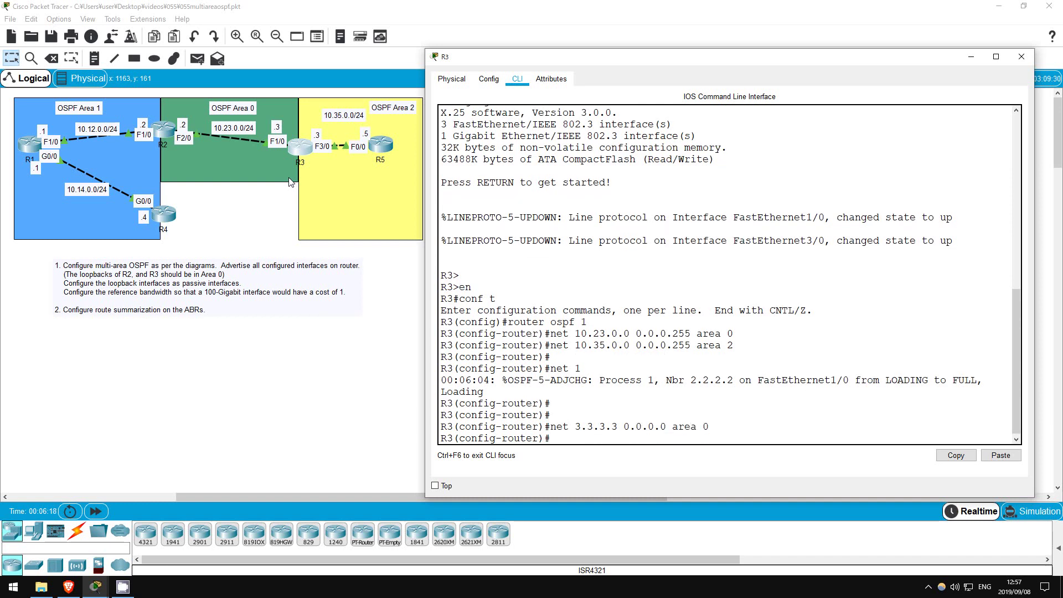
# Make R3's loopback passive, set reference bandwidth 100000, and close R3's window
pyautogui.write('pass')
pyautogui.press('Tab')
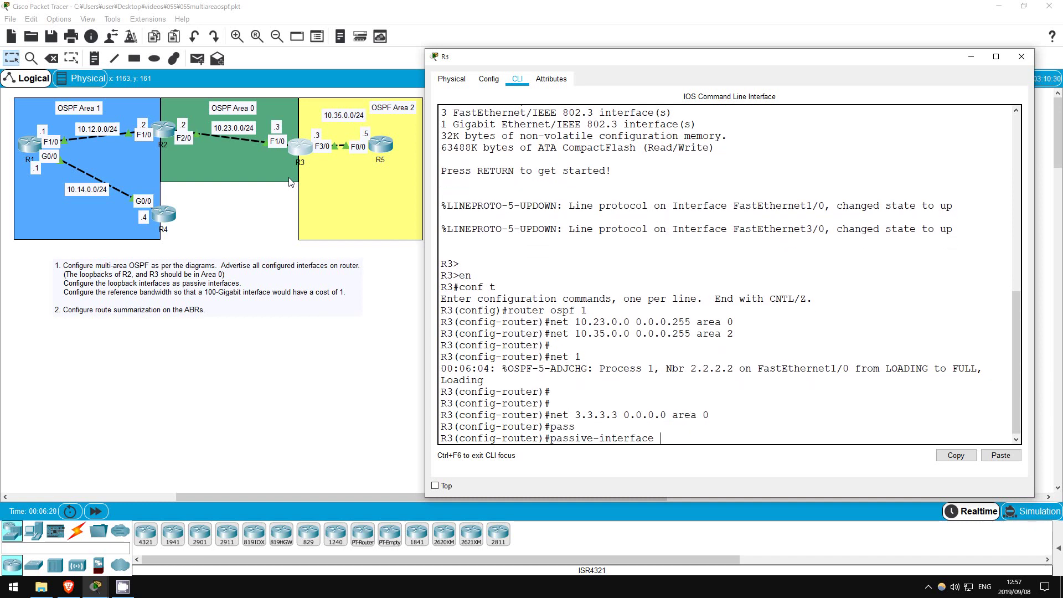
pyautogui.write('lo')
pyautogui.press('Return')
pyautogui.press('Return')
pyautogui.write('aut')
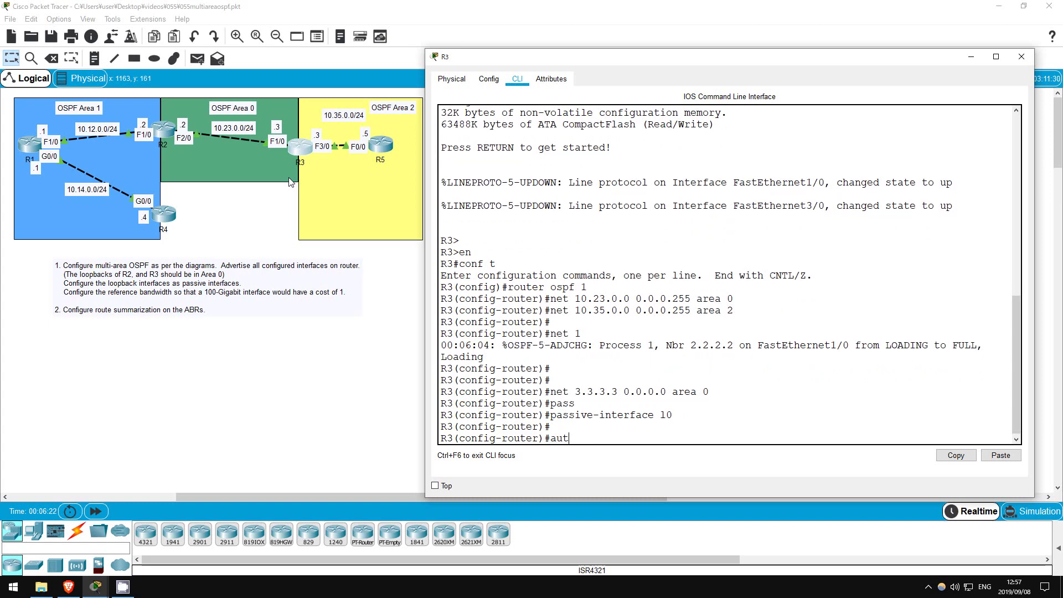
pyautogui.press('Tab')
pyautogui.write('ref')
pyautogui.press('Tab')
pyautogui.write('100000')
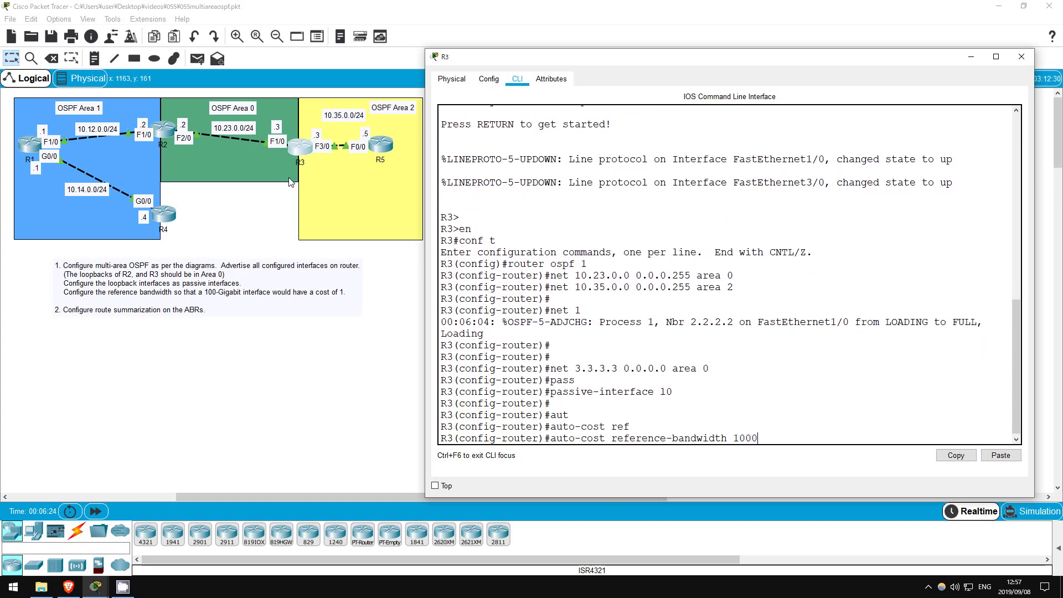
pyautogui.press('Return')
pyautogui.press('Return')
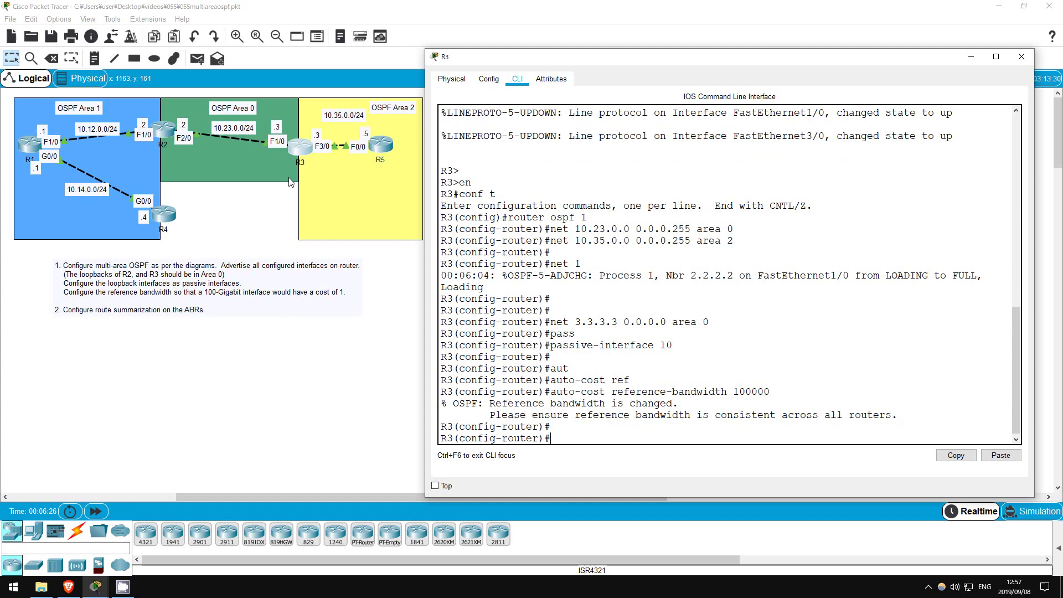
pyautogui.click(299, 258)
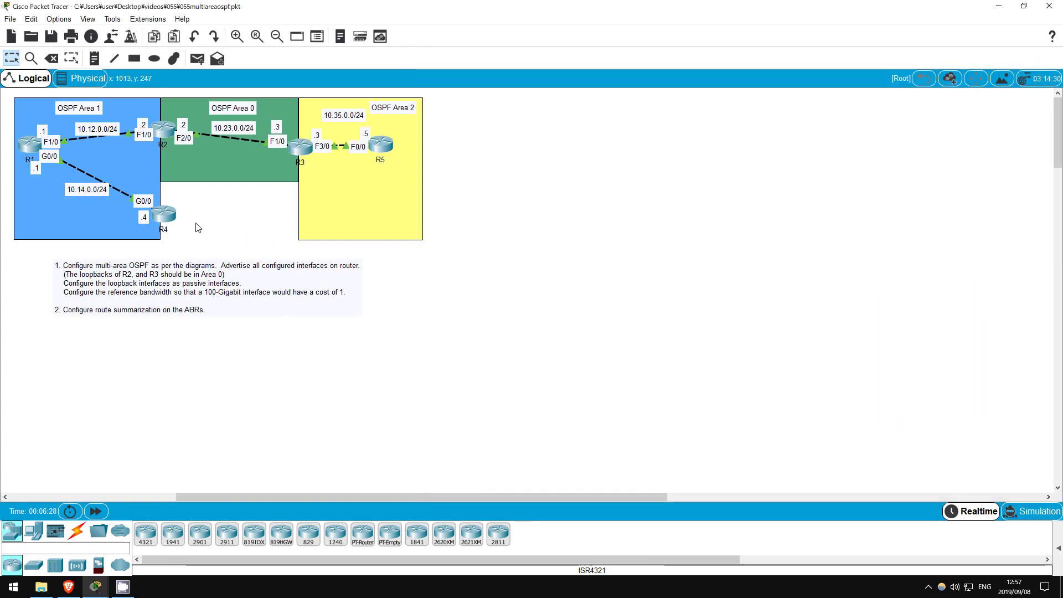
# On R4's CLI, enter configuration mode and start OSPF process 1
pyautogui.click(164, 215)
pyautogui.press('Return')
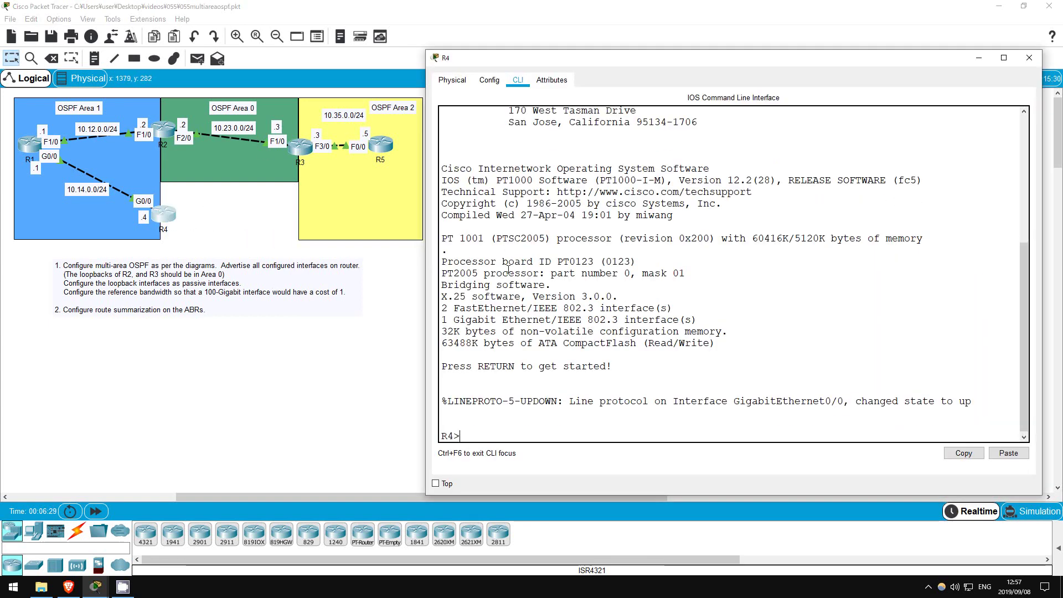
pyautogui.write('en')
pyautogui.press('Return')
pyautogui.write('conf t')
pyautogui.press('Return')
pyautogui.write('router')
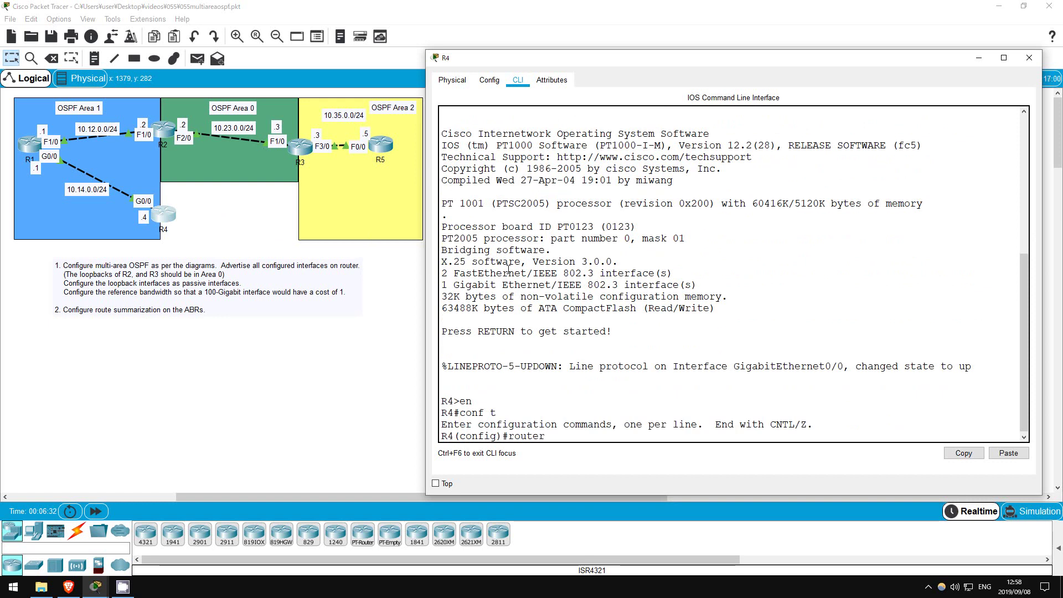
pyautogui.press('BackSpace')
pyautogui.write('ospf 1')
pyautogui.press('Return')
# Put all R4 interfaces in area 1 with network 0.0.0.0 255.255.255.255 and make loopback passive
pyautogui.write('net 0.0.0.0')
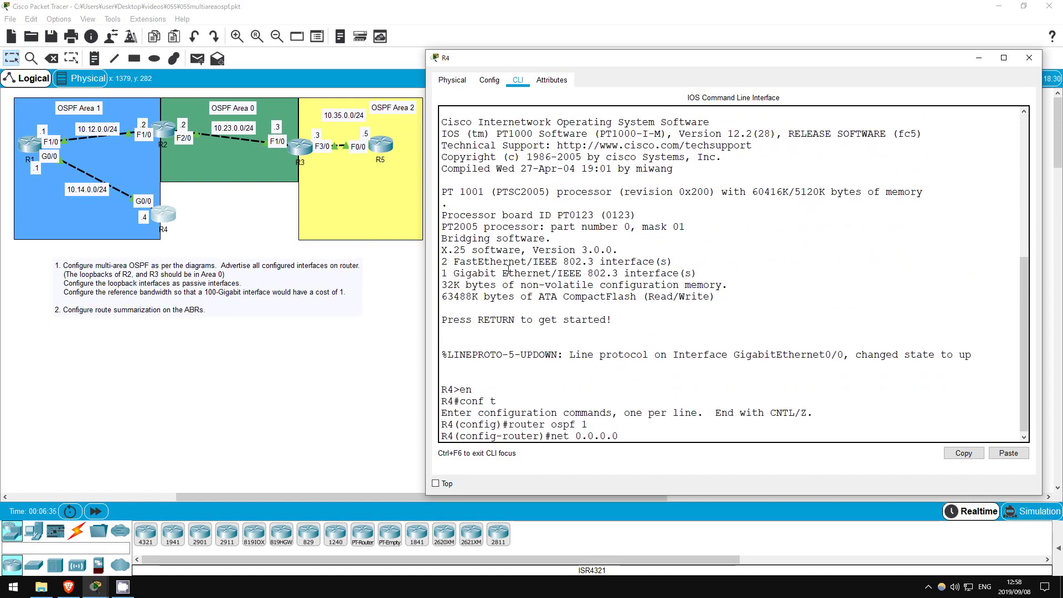
pyautogui.write(' 255.255.255.25')
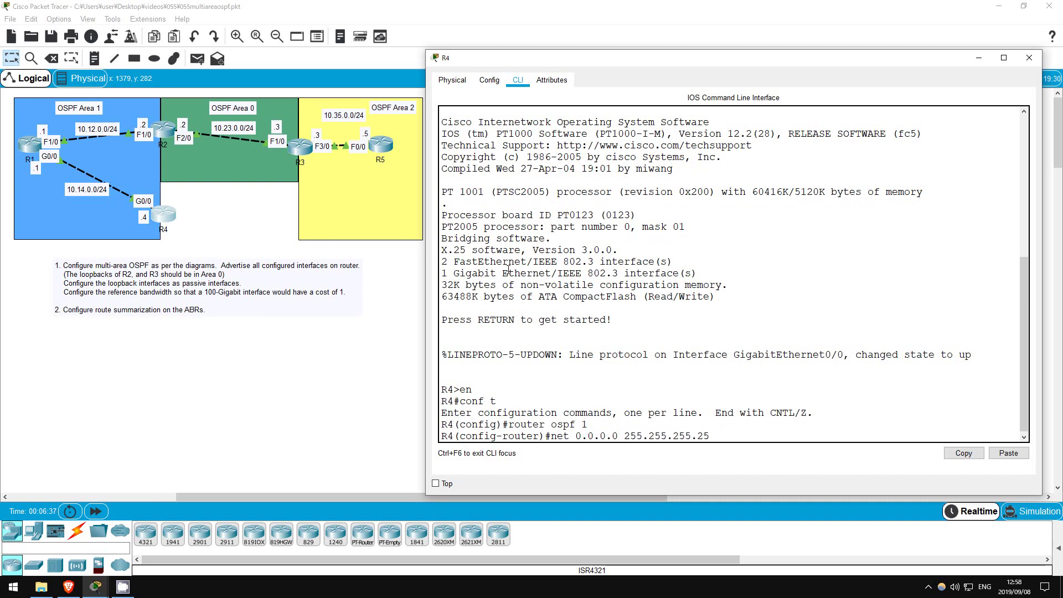
pyautogui.write('5 area 1')
pyautogui.press('Return')
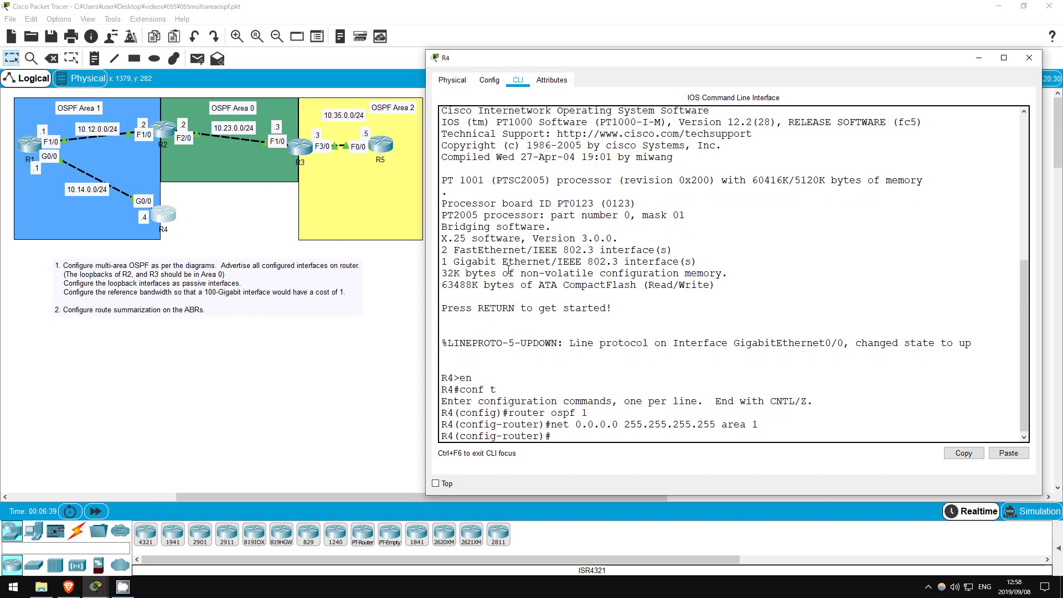
pyautogui.write('pass')
pyautogui.press('Tab')
pyautogui.write('lo')
pyautogui.press('Return')
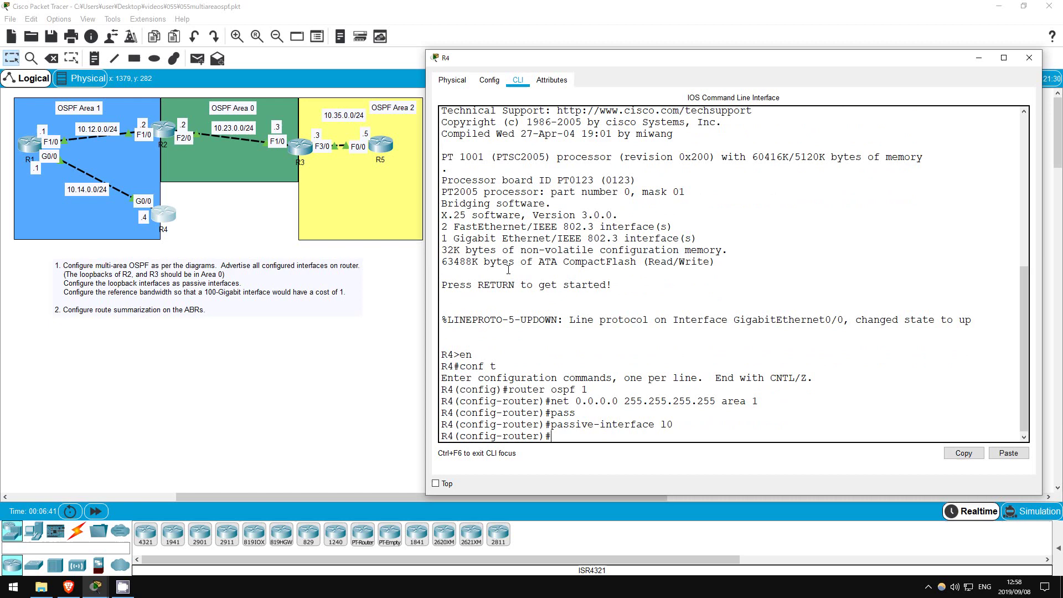
# Set R4's OSPF reference bandwidth to 100000
pyautogui.write('au')
pyautogui.press('Tab')
pyautogui.write('ref')
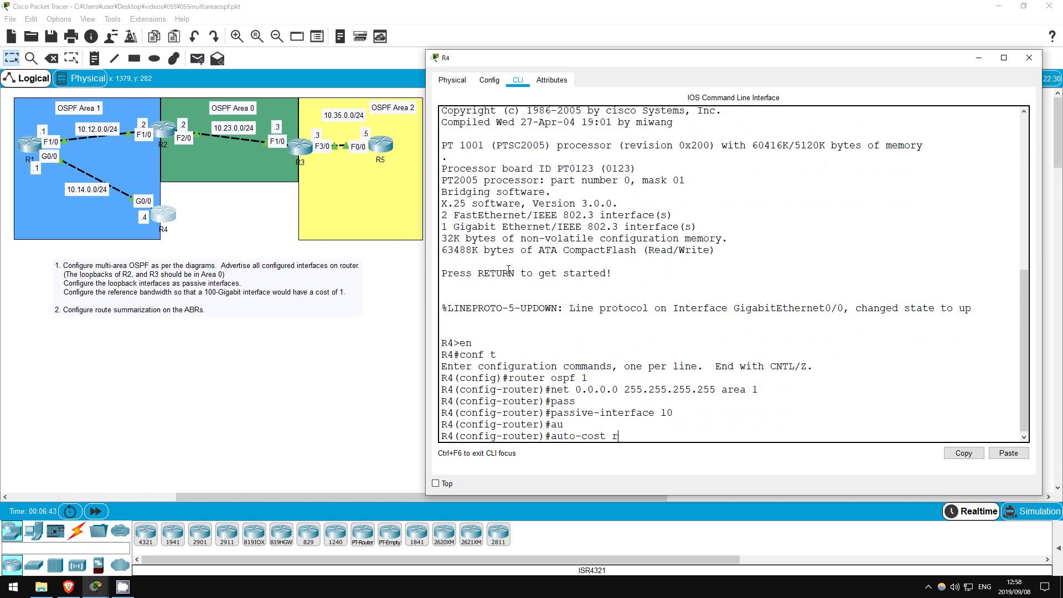
pyautogui.press('Tab')
pyautogui.write('100000')
pyautogui.press('Return')
pyautogui.press('Return')
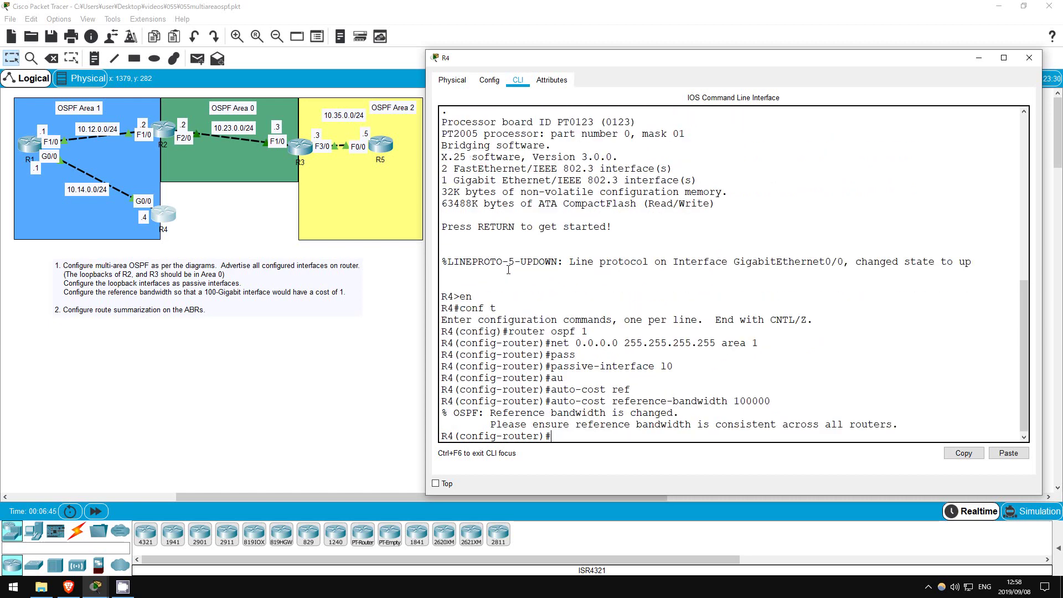
pyautogui.press('Return')
pyautogui.press('Return')
pyautogui.press('Return')
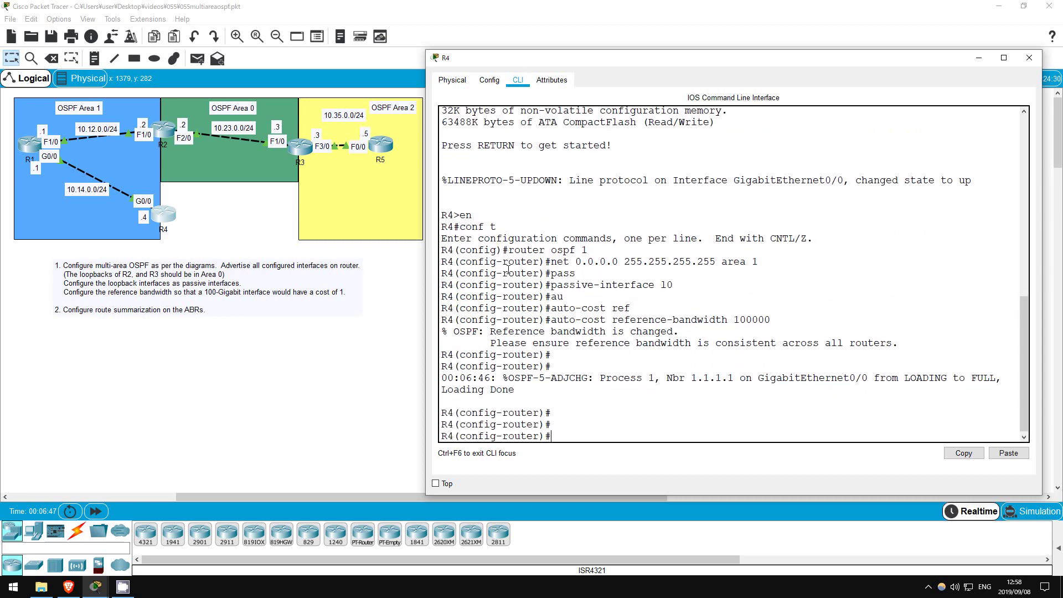
# Close R4's console and start OSPF process 1 on R5 in configuration mode
pyautogui.click(365, 130)
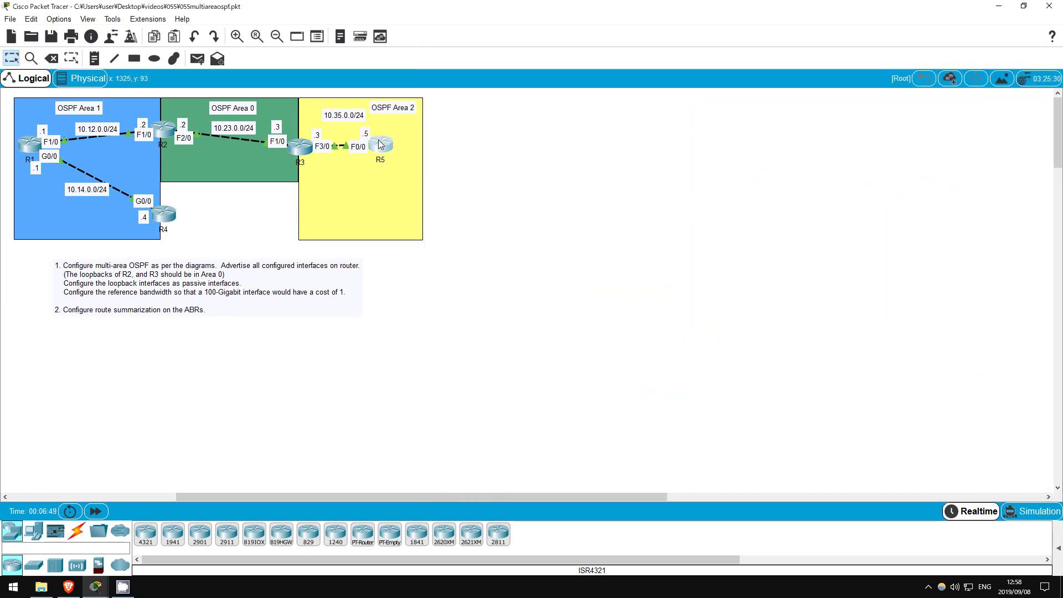
pyautogui.click(380, 144)
pyautogui.write('en')
pyautogui.press('Return')
pyautogui.write('conf t')
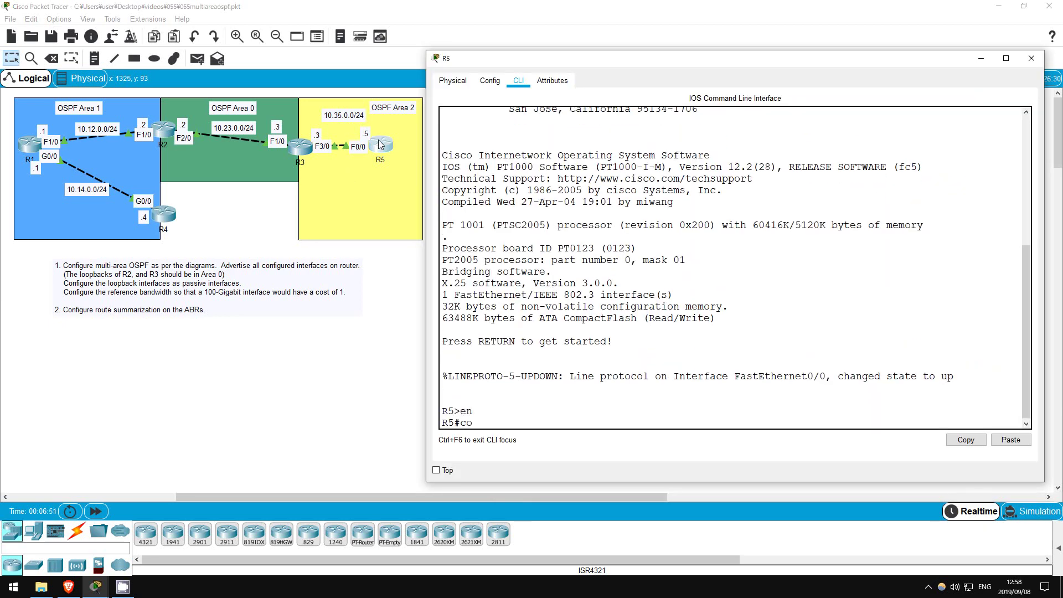
pyautogui.press('Return')
pyautogui.write('router ospf 1')
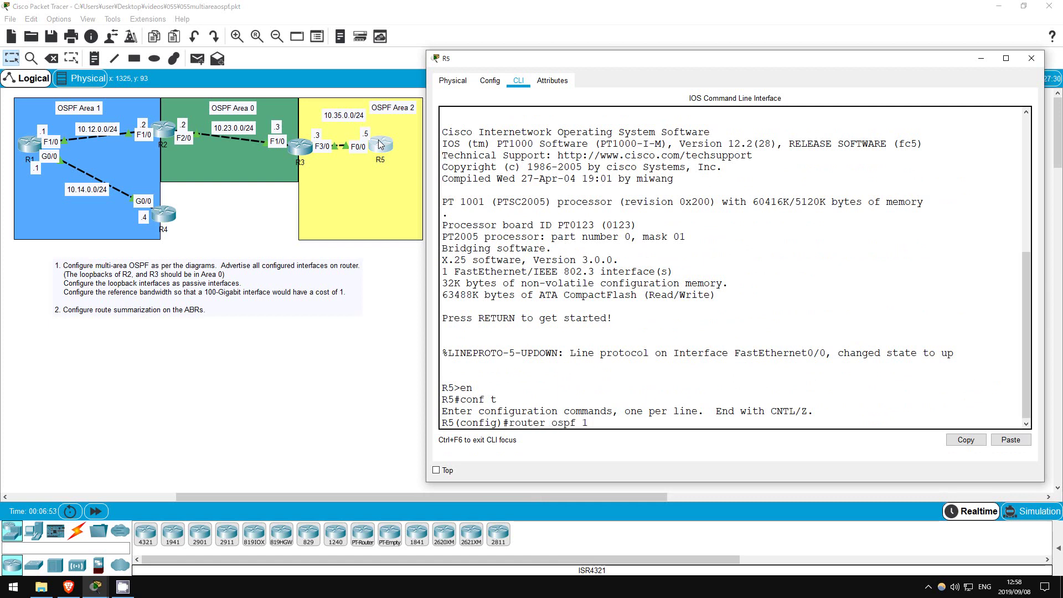
pyautogui.press('Return')
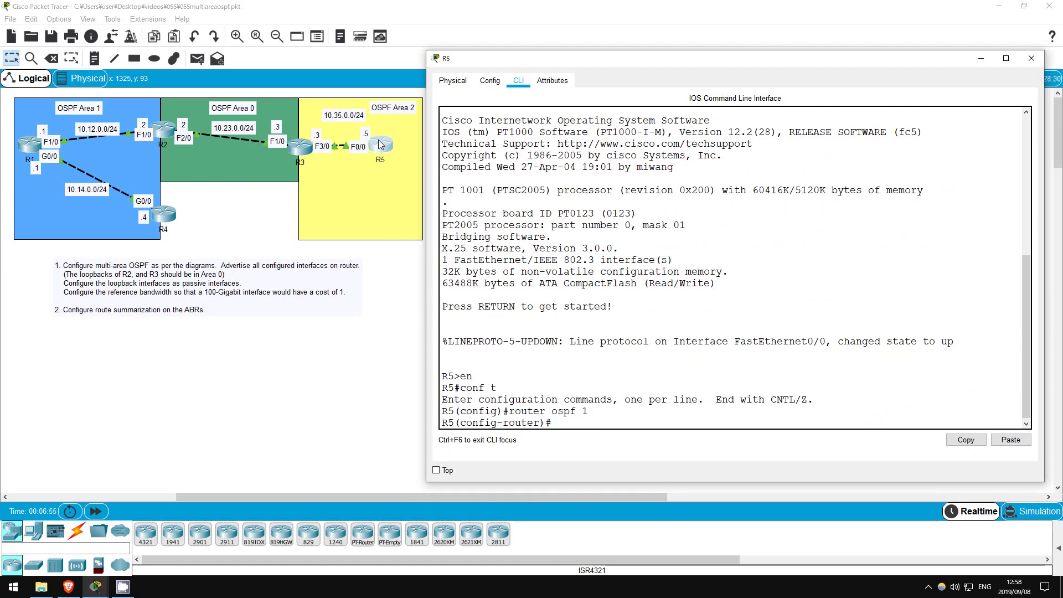
# Put all R5 interfaces in area 2 with network 0.0.0.0 255.255.255.255 and make loopback passive
pyautogui.write('net')
pyautogui.press('Tab')
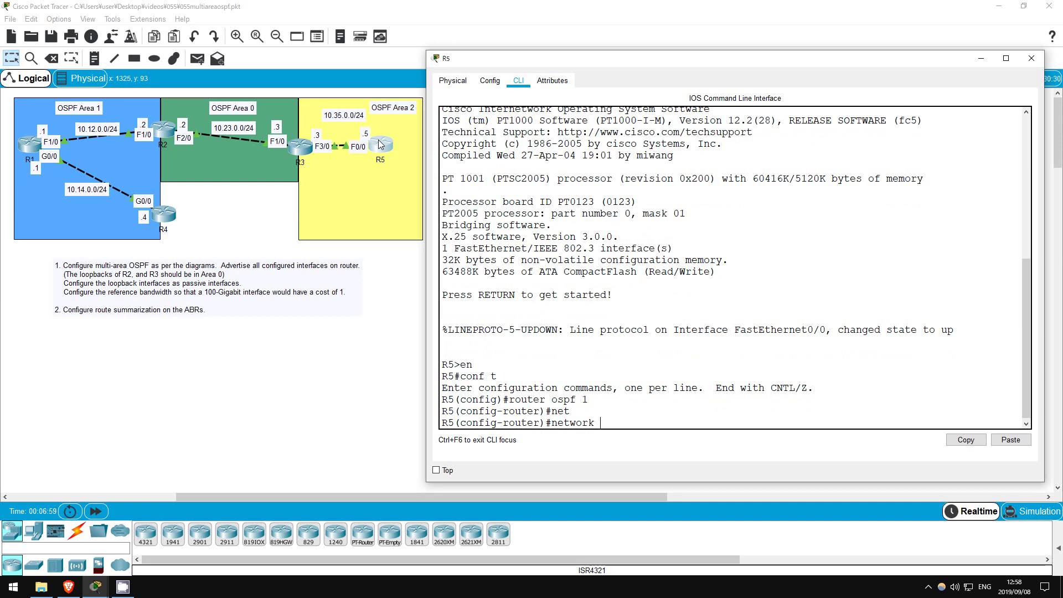
pyautogui.write('0.0.0.0')
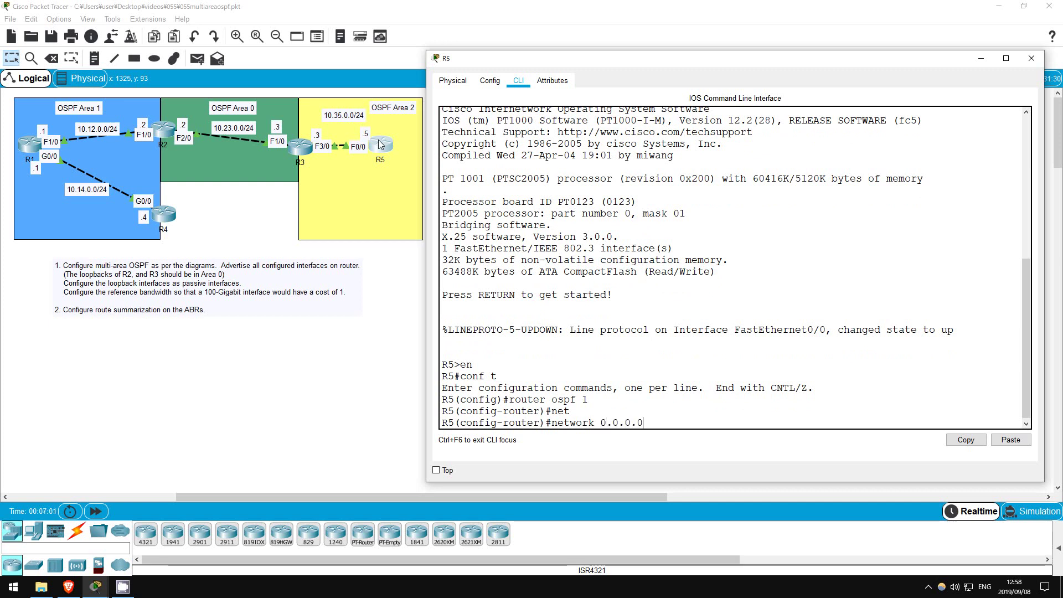
pyautogui.write(' 255.')
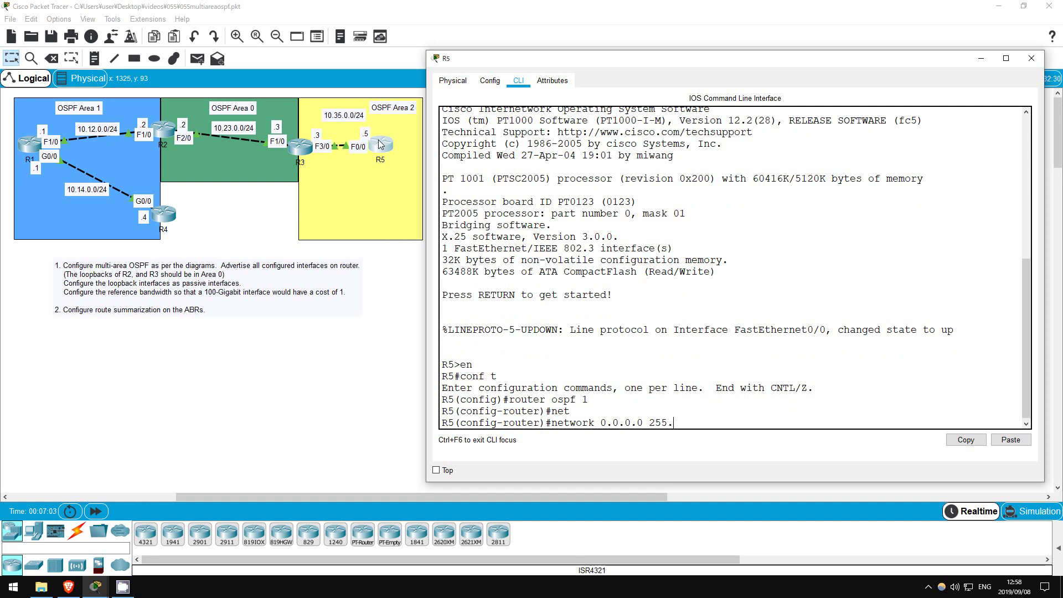
pyautogui.write('255.255.255 area 2')
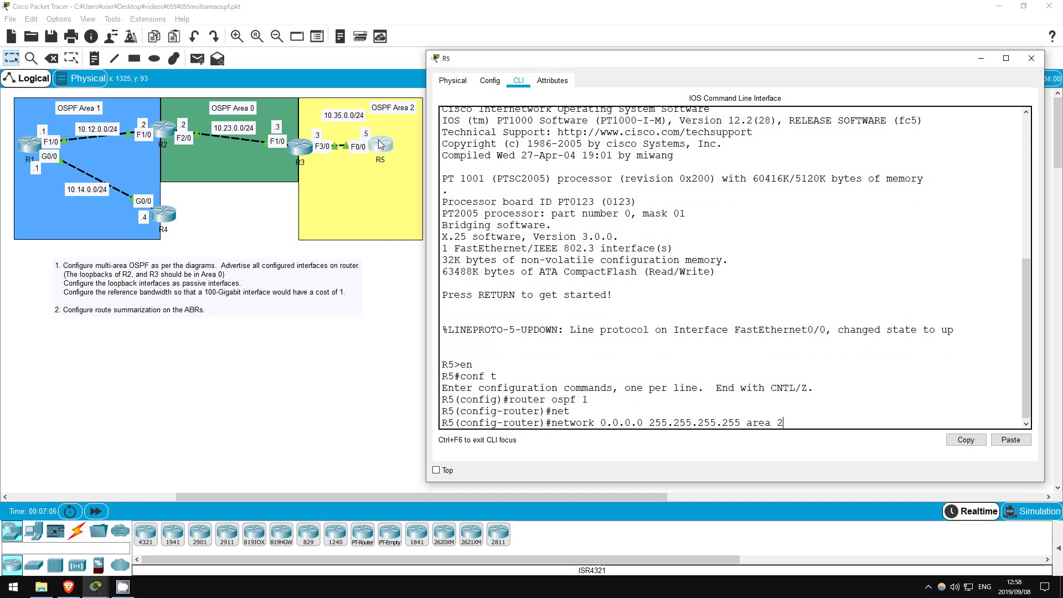
pyautogui.press('Return')
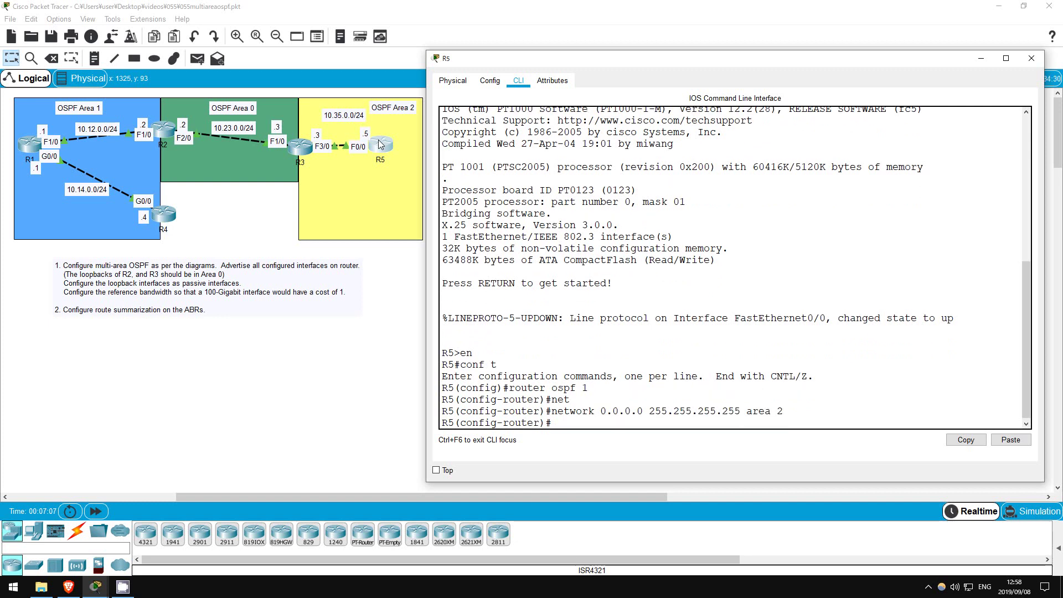
pyautogui.write('pass')
pyautogui.press('Tab')
pyautogui.write('10')
pyautogui.press('Return')
# Set R5's OSPF reference bandwidth to 100000
pyautogui.write('au')
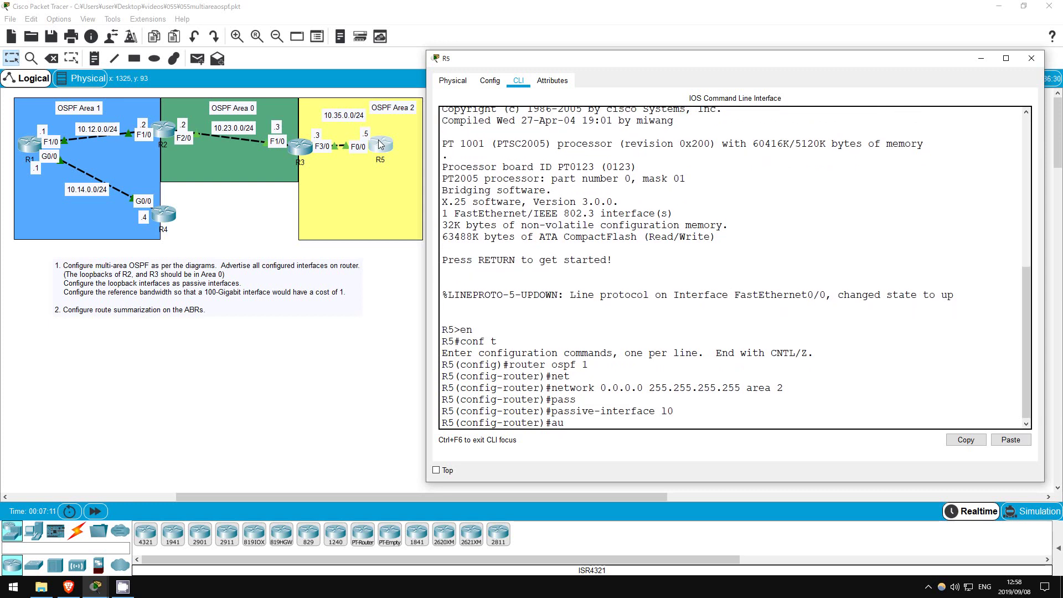
pyautogui.press('Tab')
pyautogui.write('ref')
pyautogui.press('Tab')
pyautogui.write('100000')
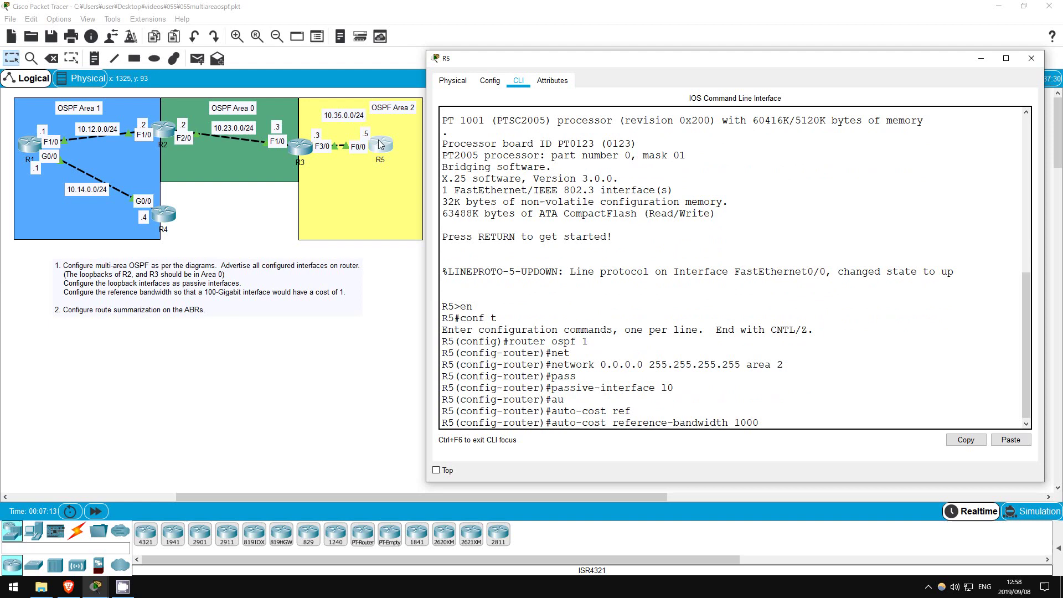
pyautogui.press('Return')
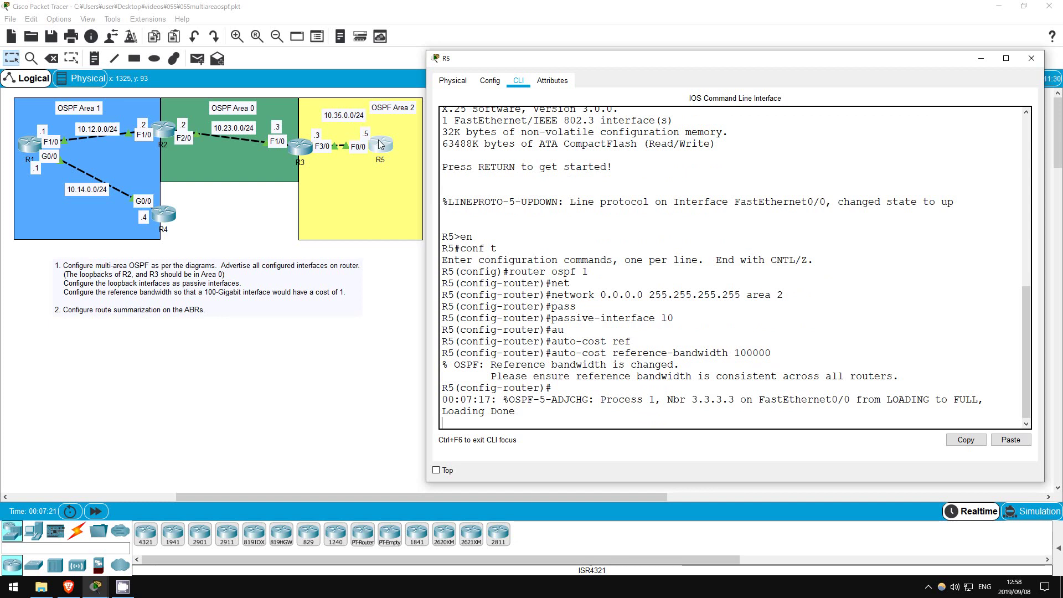
# Run 'do sh ip route' on R5 and highlight the O IA 10.12, 10.14, 10.23 routes
pyautogui.press('Return')
pyautogui.press('Return')
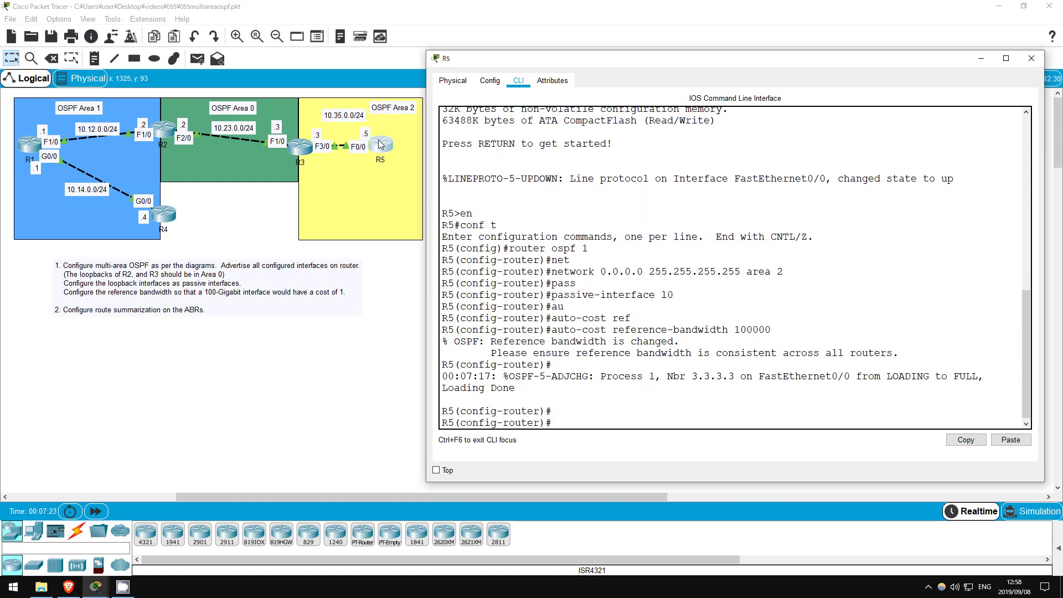
pyautogui.write('d')
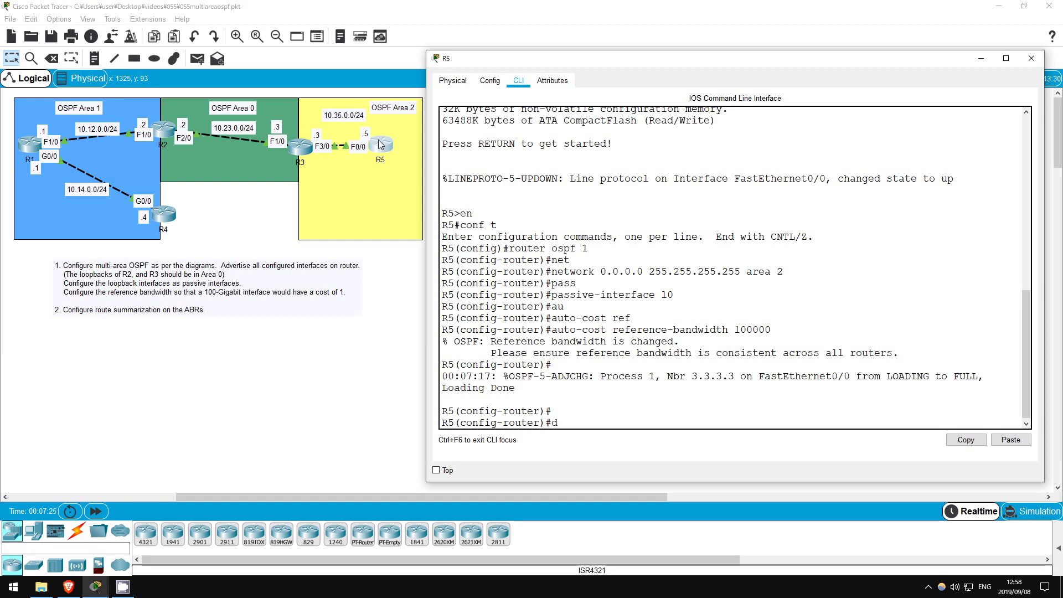
pyautogui.write('o sh ip route')
pyautogui.press('Return')
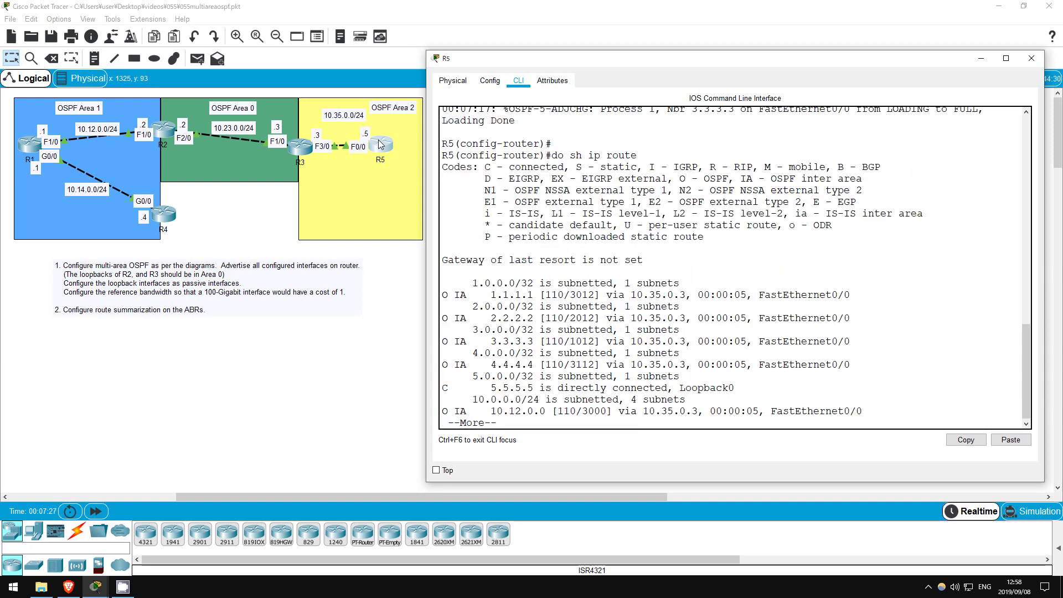
pyautogui.press('space')
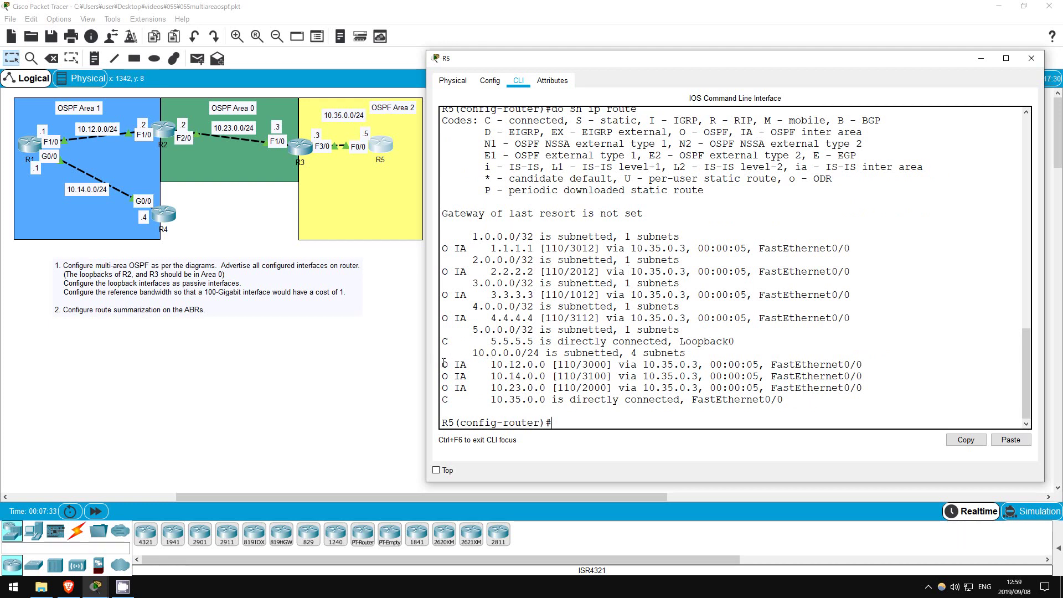
pyautogui.moveTo(447, 363); pyautogui.dragTo(906, 384)
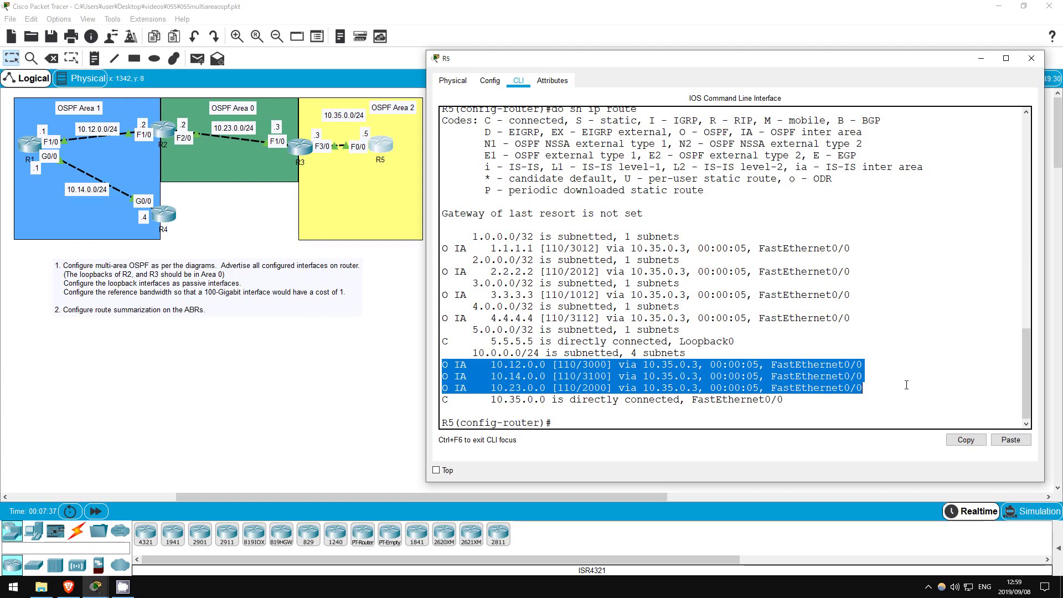
pyautogui.click(844, 370)
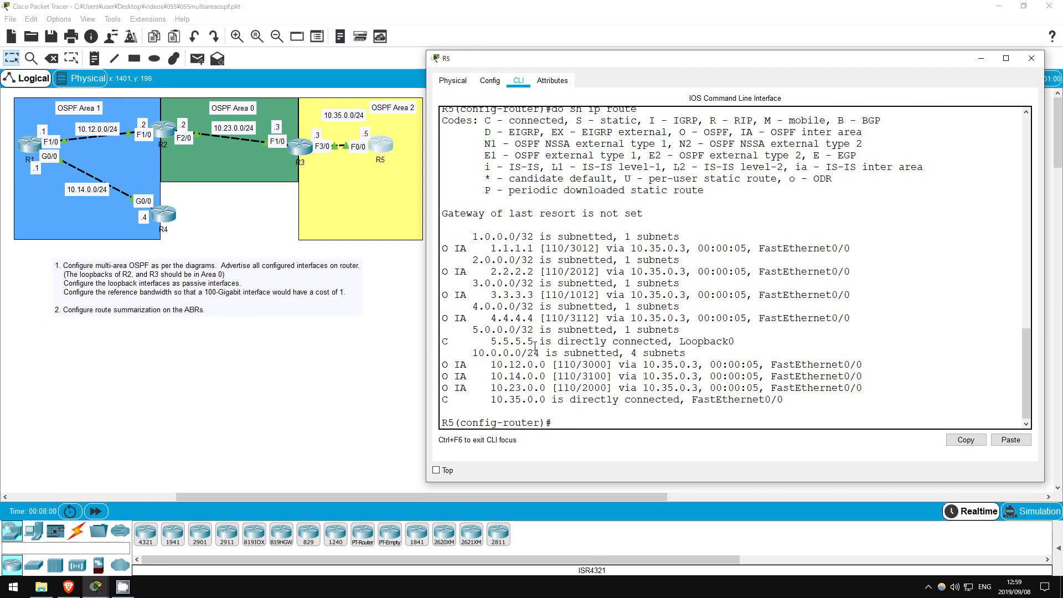
# Configure 'area 0 range 10.0.0.0 255.0.0.0' under R3's OSPF process 1
pyautogui.click(306, 152)
pyautogui.press('Return')
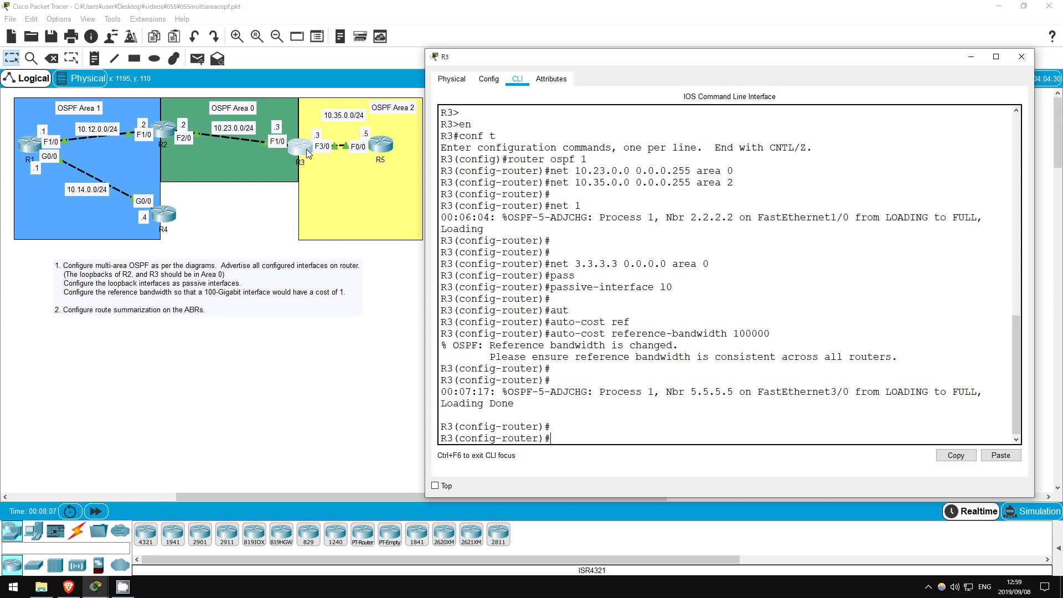
pyautogui.write('area 0')
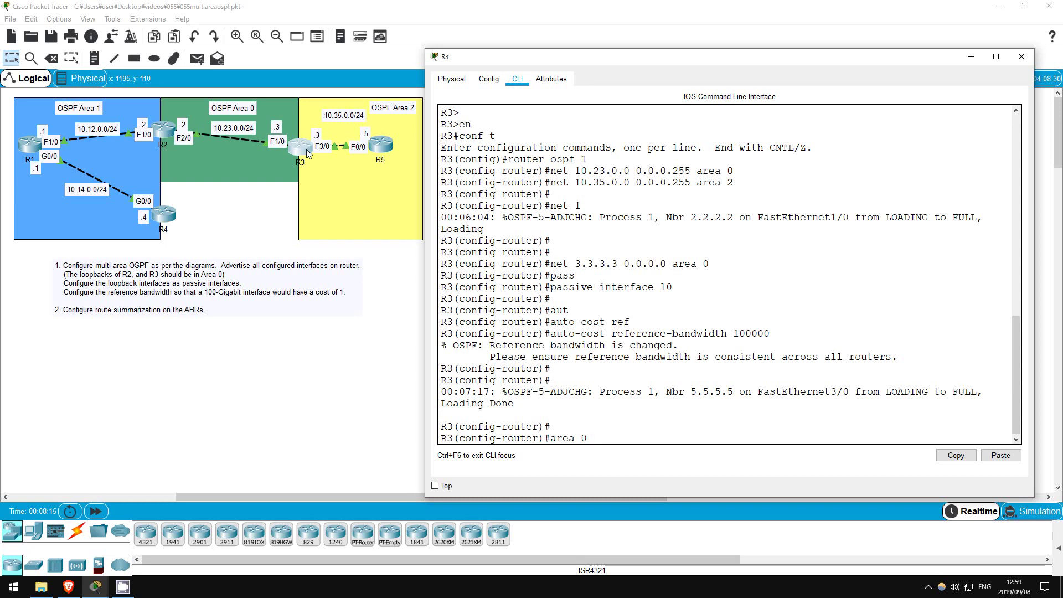
pyautogui.write('range ')
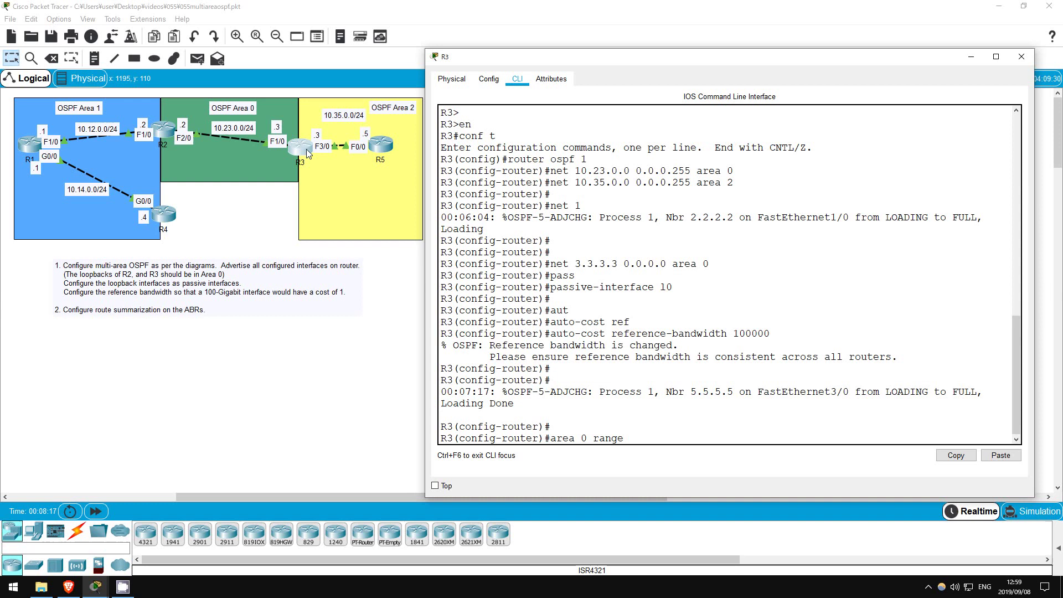
pyautogui.write('10.0.0.0')
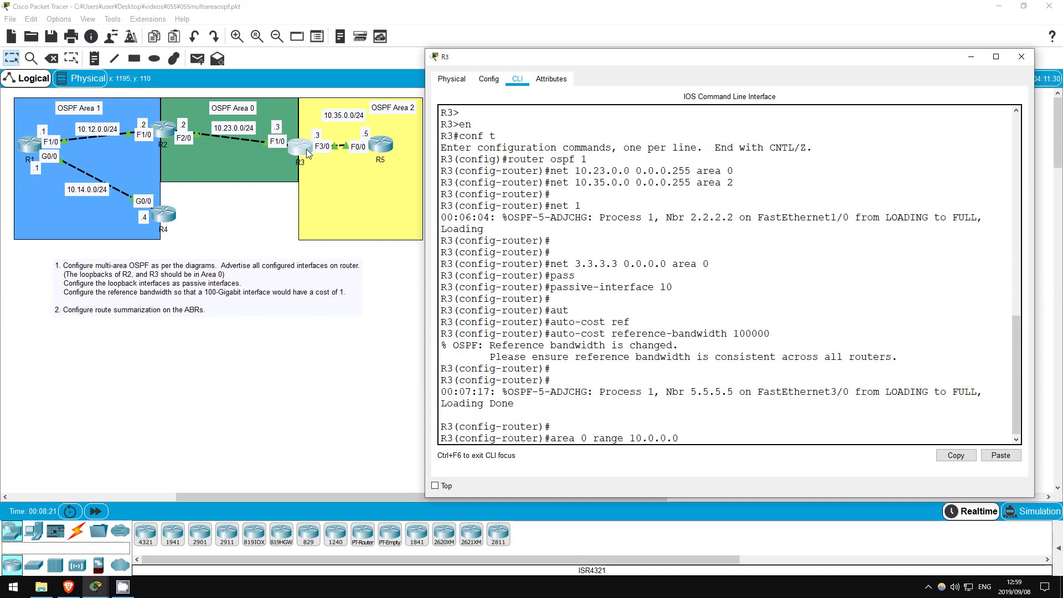
pyautogui.write(' 255')
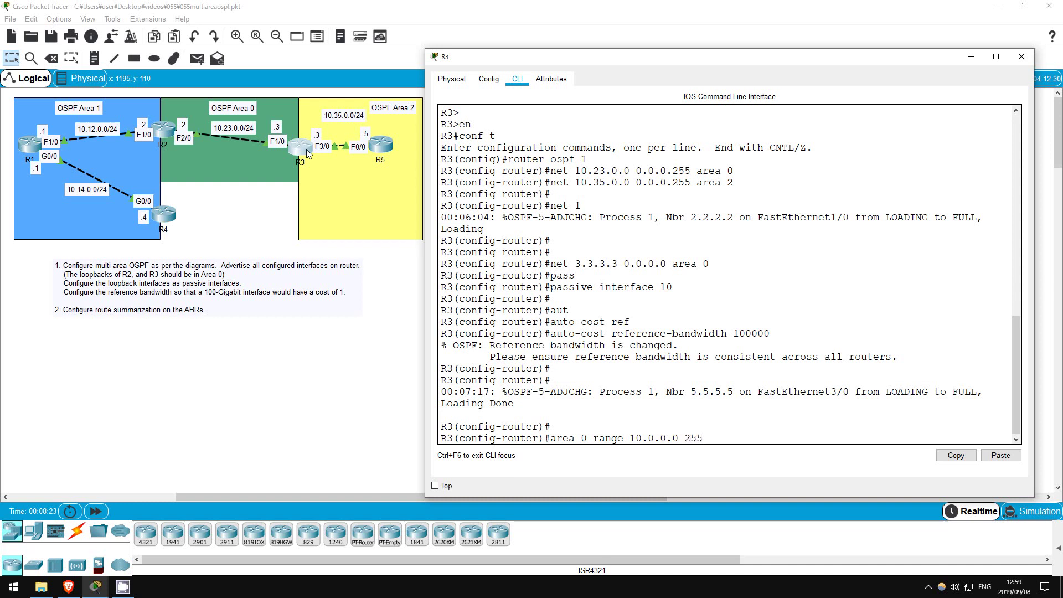
pyautogui.write('.0.0.0')
pyautogui.press('Return')
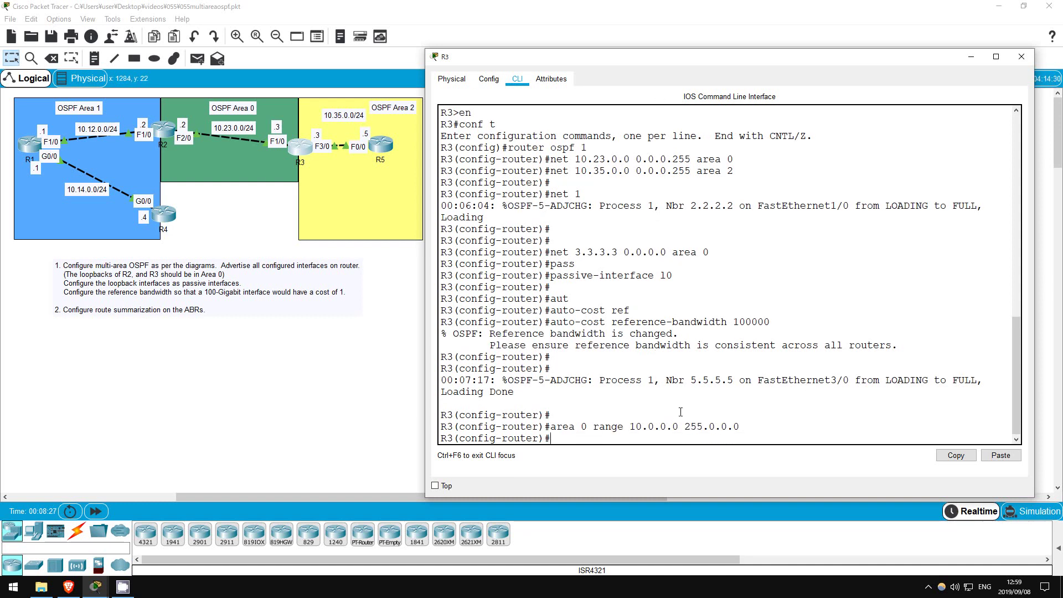
# Compare the 255.0.0.0 summary mask with the 0.0.0.255 wildcard, then switch to R5's console
pyautogui.moveTo(685, 426); pyautogui.dragTo(746, 427)
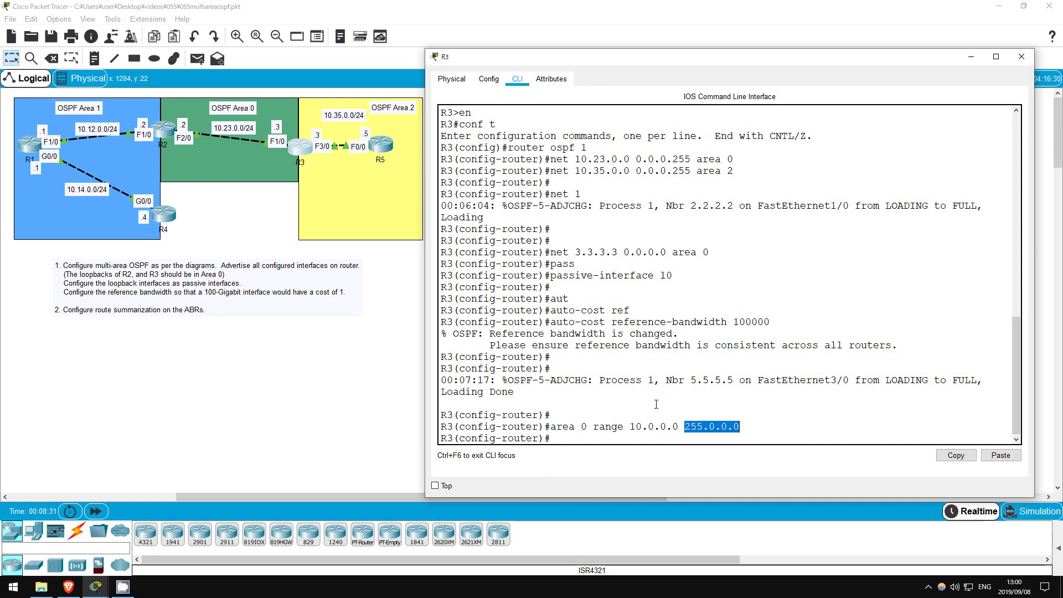
pyautogui.click(637, 371)
pyautogui.moveTo(635, 171); pyautogui.dragTo(669, 174)
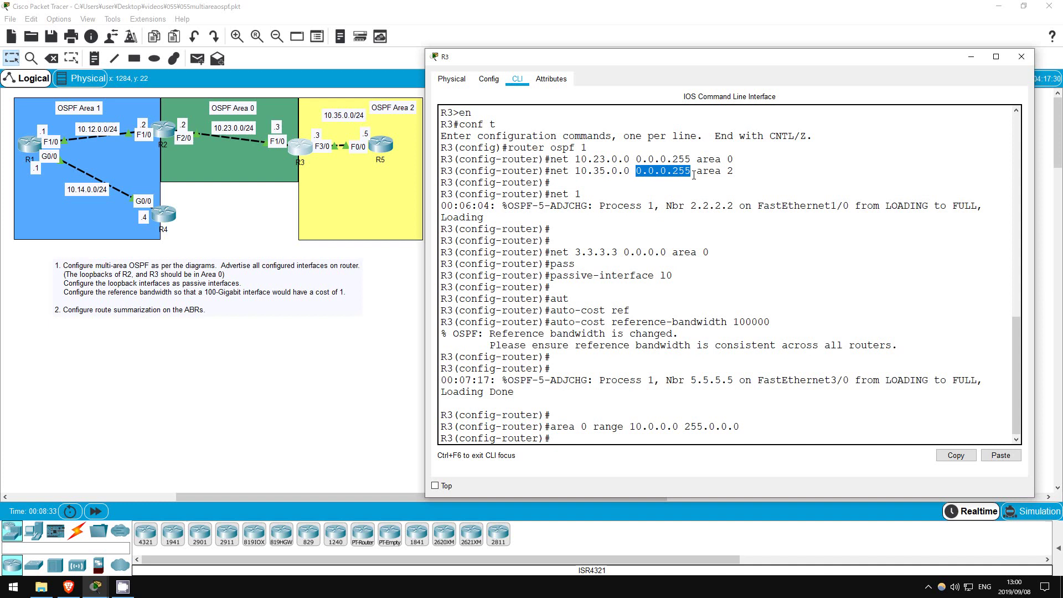
pyautogui.click(574, 439)
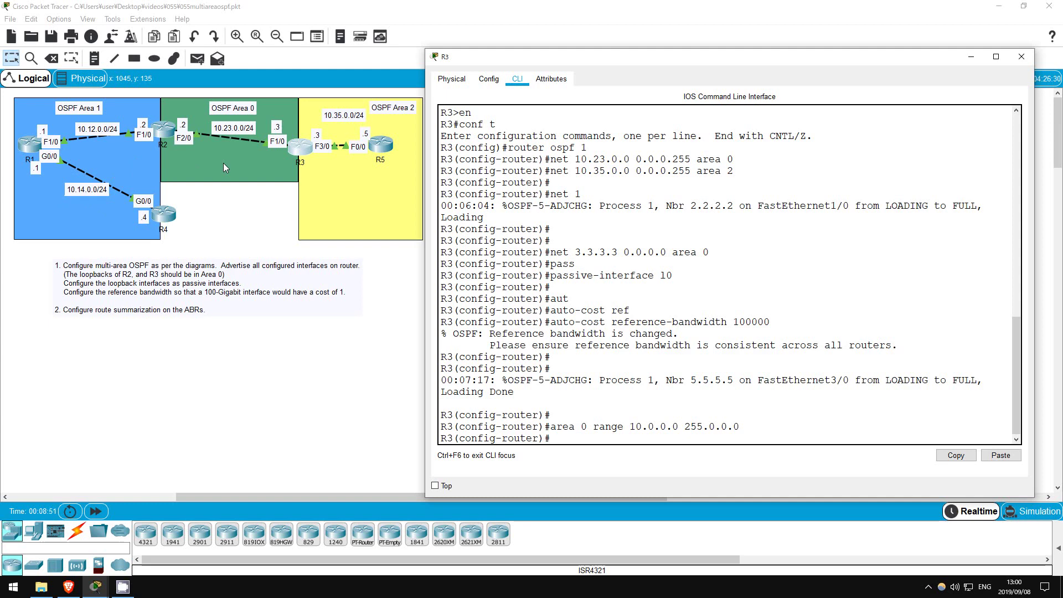
pyautogui.click(390, 142)
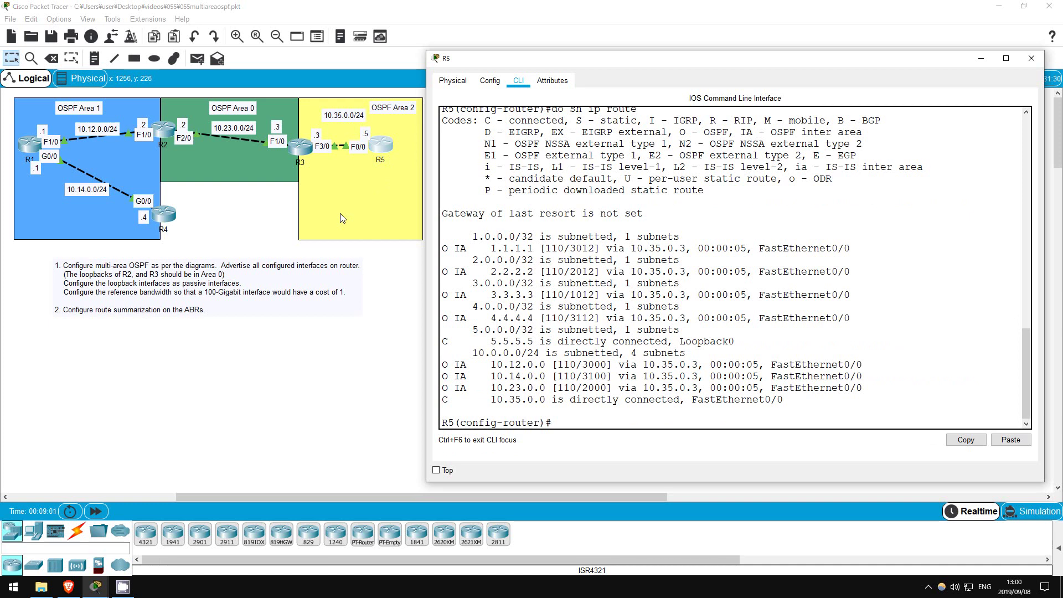
# Display R5's full routing table with 'do sh ip route'
pyautogui.write('do sh ip')
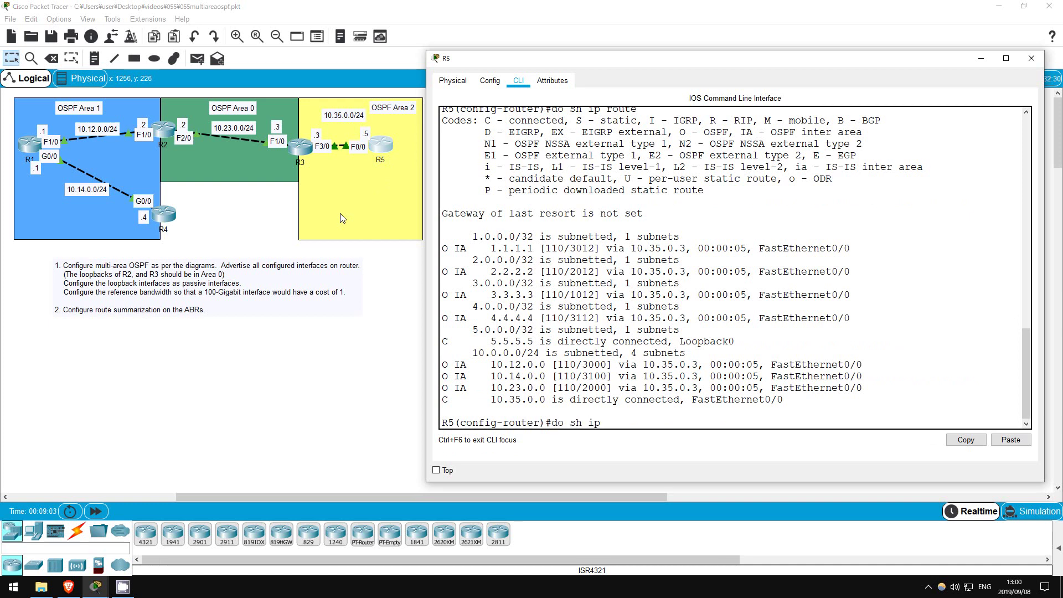
pyautogui.write(' route')
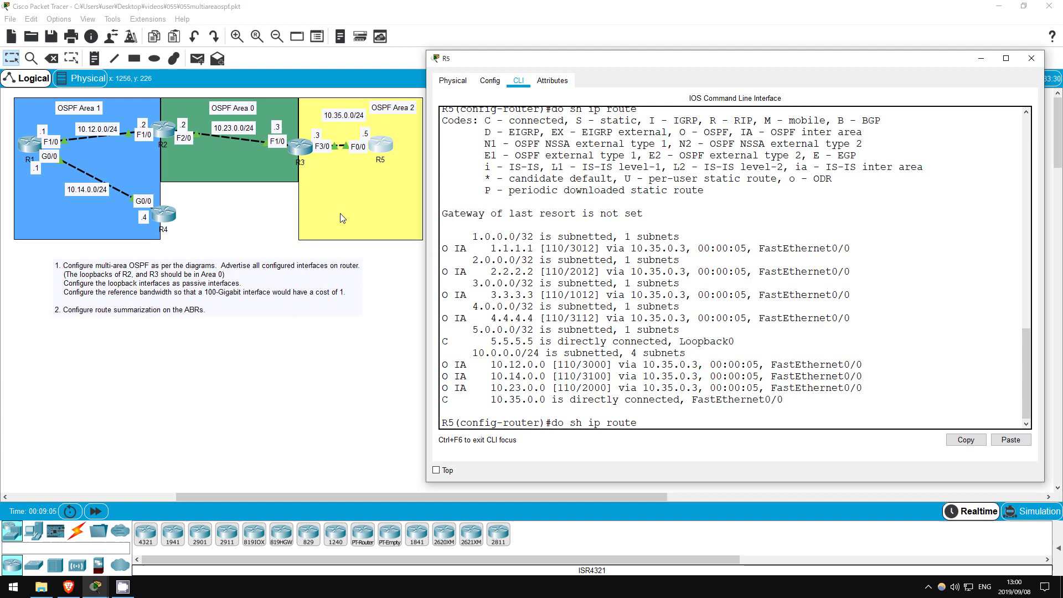
pyautogui.press('Return')
pyautogui.press('space')
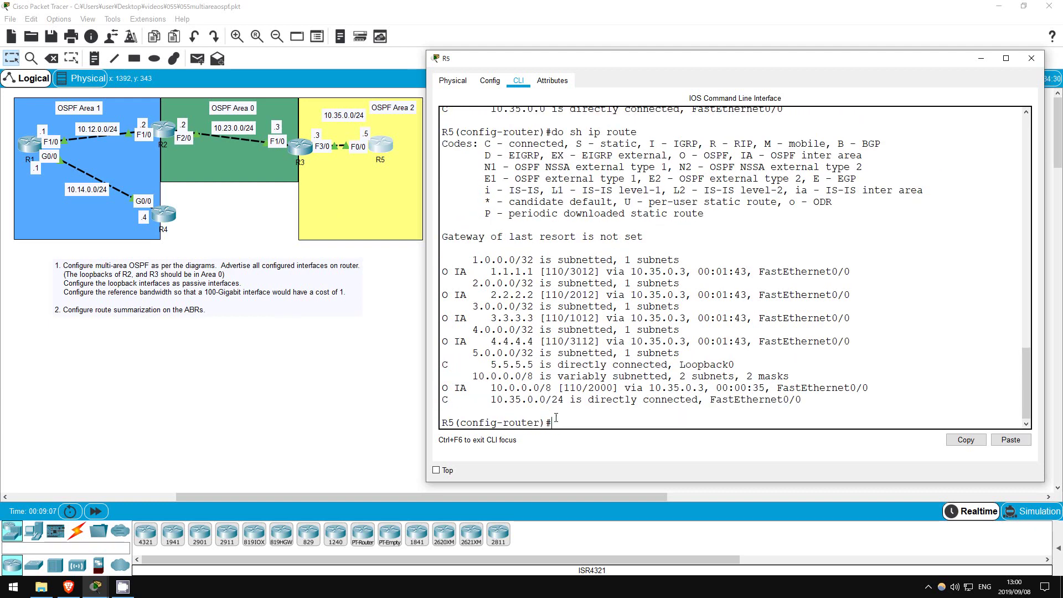
# Highlight the 10.0.0.0/8 summary route and the connected 10.35.0.0/24 route in R5's output
pyautogui.moveTo(444, 387); pyautogui.dragTo(862, 382)
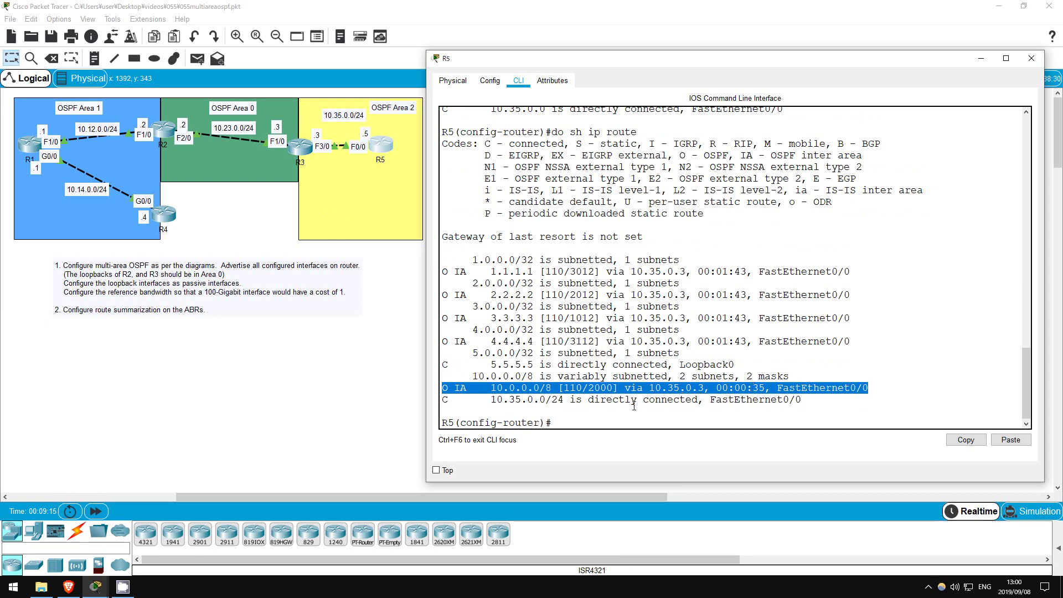
pyautogui.click(523, 409)
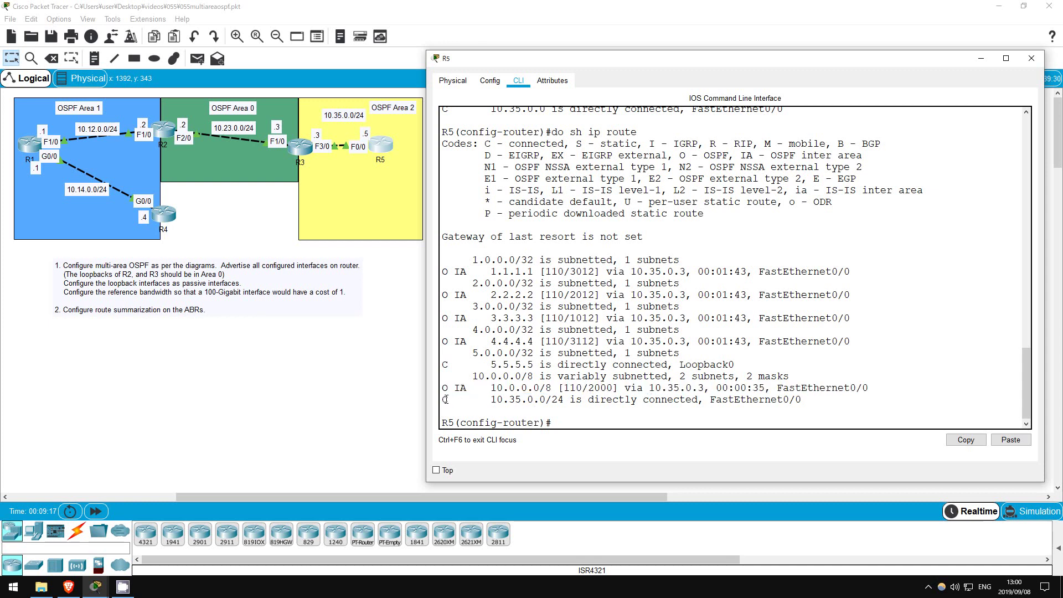
pyautogui.moveTo(443, 400); pyautogui.dragTo(823, 403)
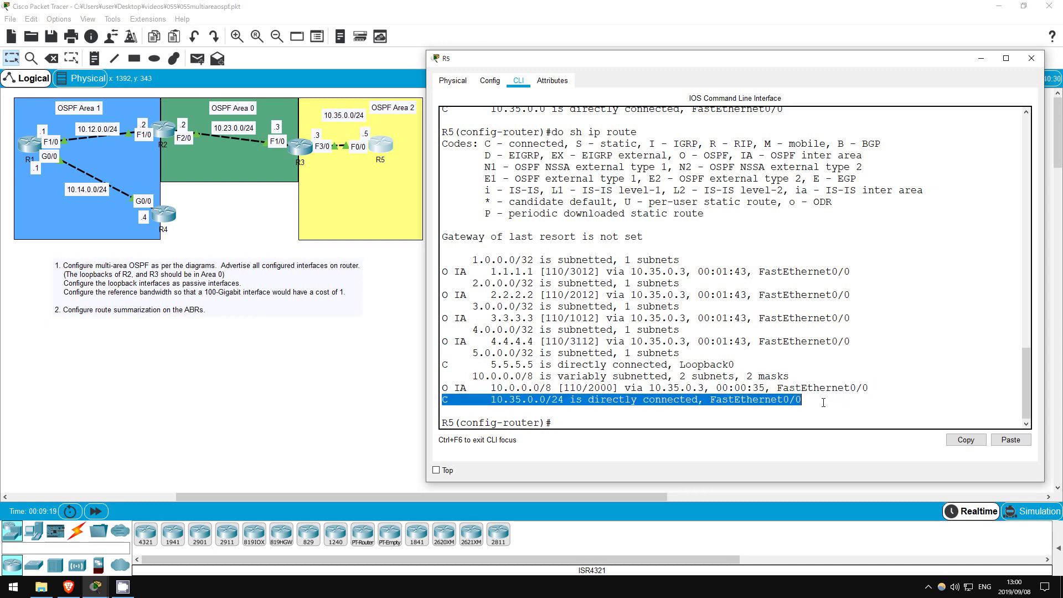
pyautogui.click(571, 423)
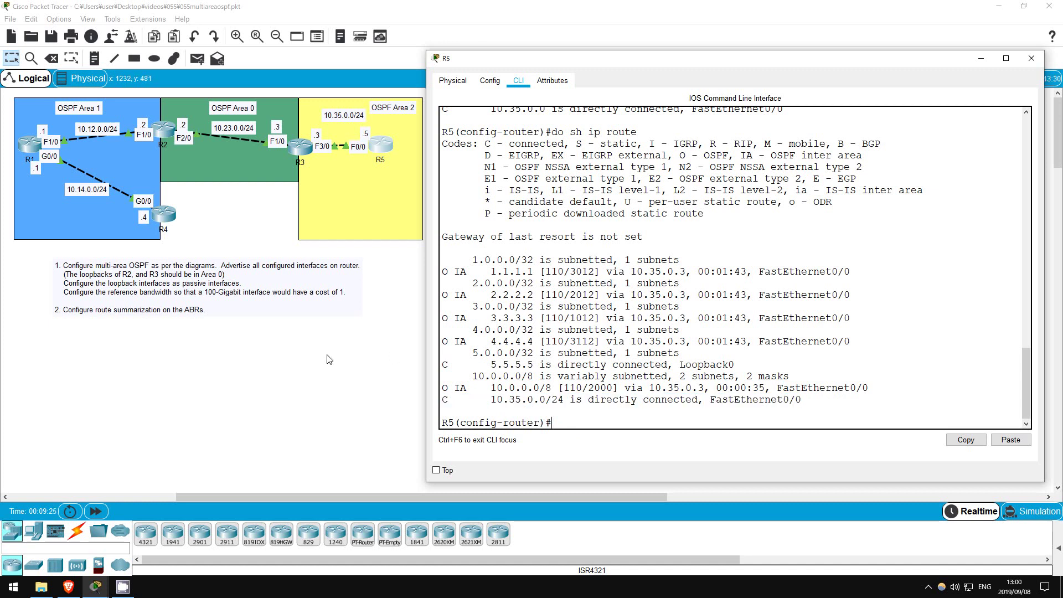
# On R2, add 'area 0 range 10.0.0.0 255.0.0.0' under OSPF to summarize area 0 as 10.0.0.0/8
pyautogui.click(233, 216)
pyautogui.click(164, 130)
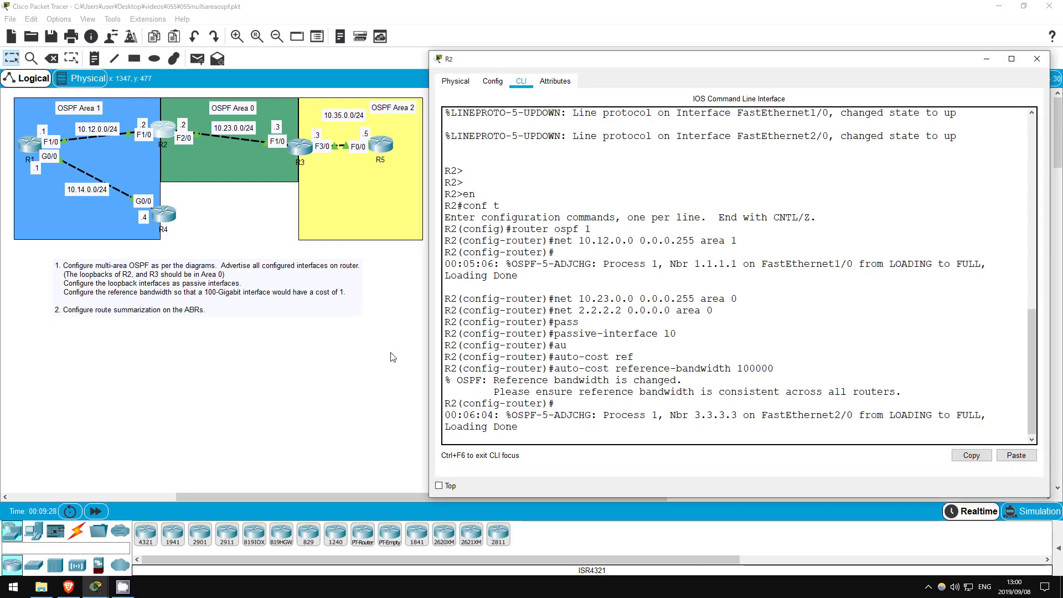
pyautogui.press('Return')
pyautogui.press('Return')
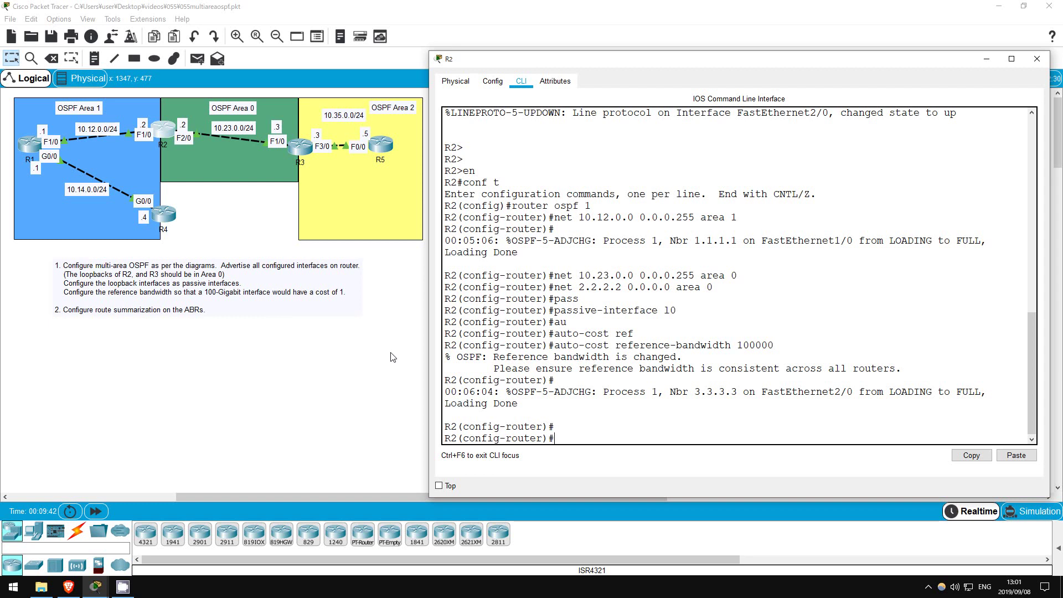
pyautogui.write('area 0 range 10.0.0.0')
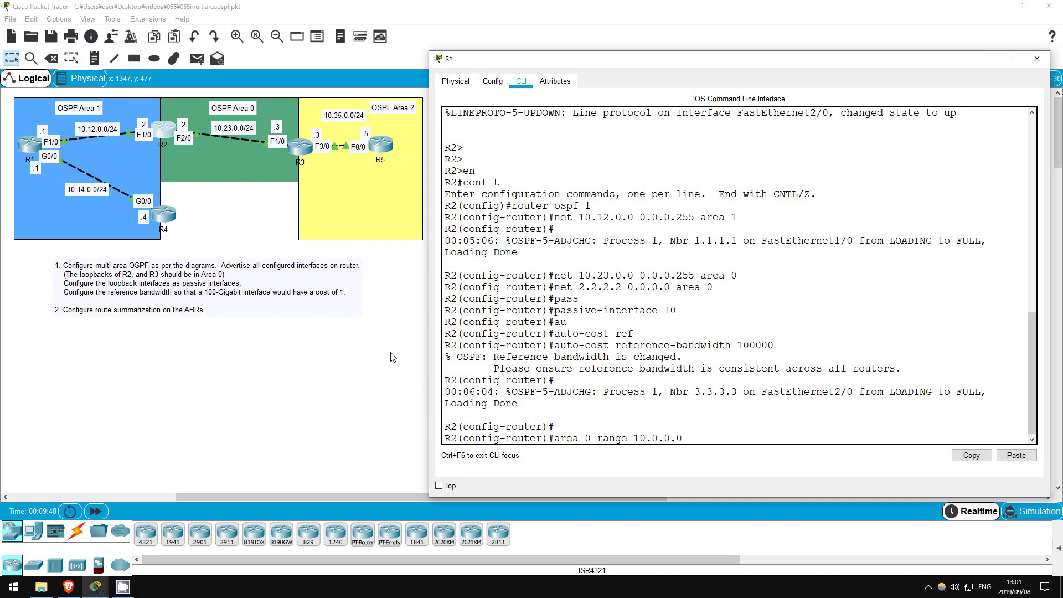
pyautogui.write(' 255.0.0.0')
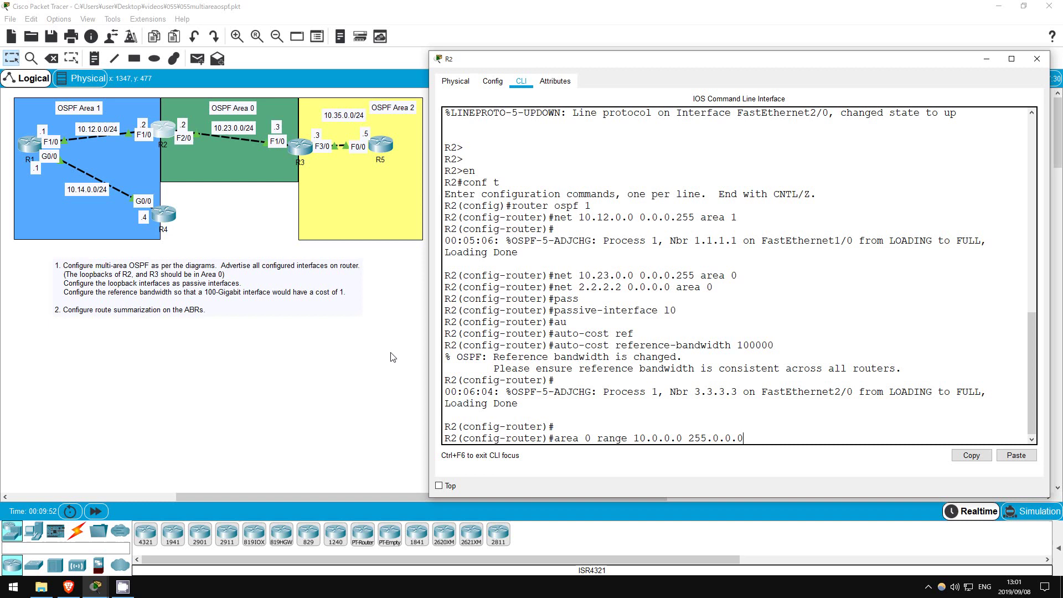
pyautogui.press('Return')
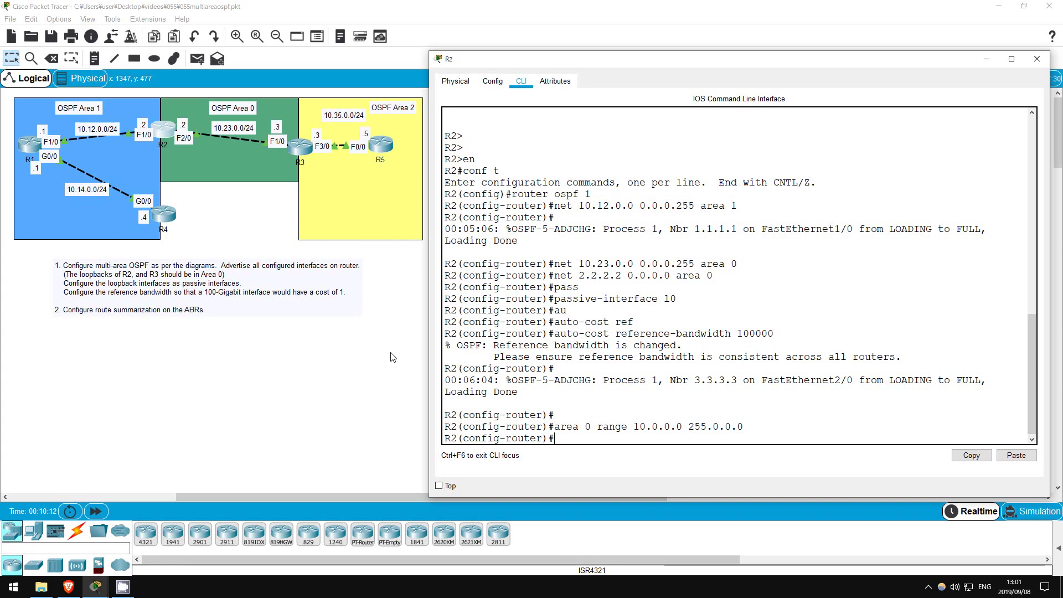
pyautogui.click(252, 241)
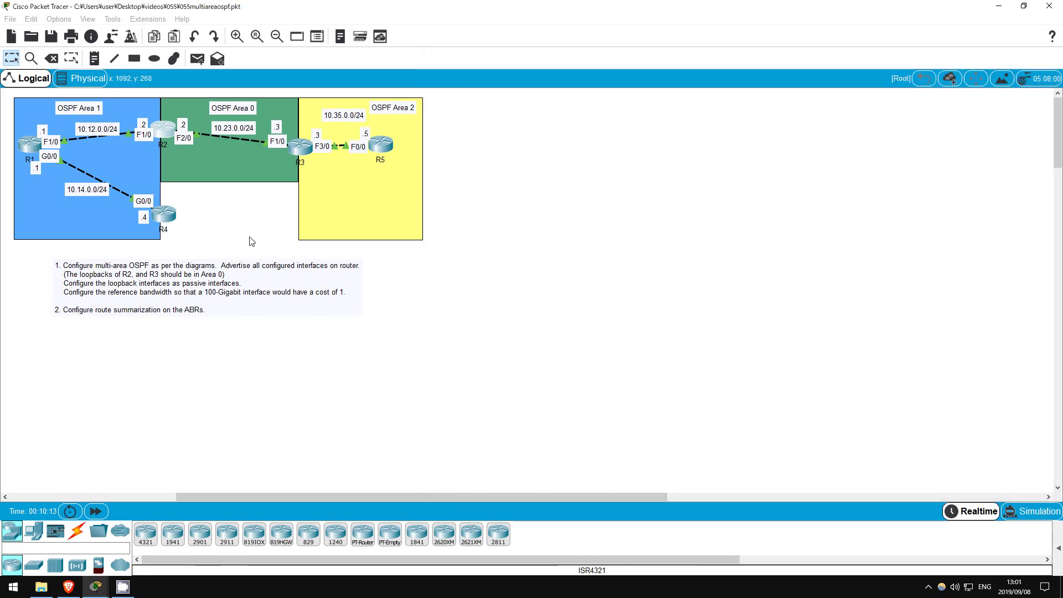
# Run 'do sh ip route' on R4 twice and highlight the 10.0.0.0/8 inter-area summary via 10.14.0.1
pyautogui.click(172, 218)
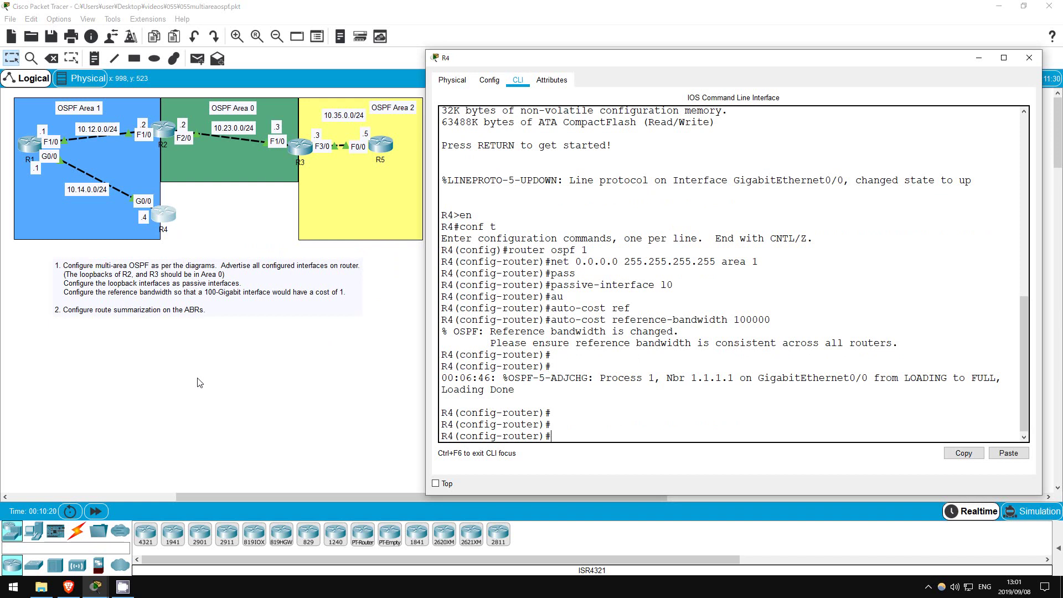
pyautogui.write('do sh ip route')
pyautogui.press('Return')
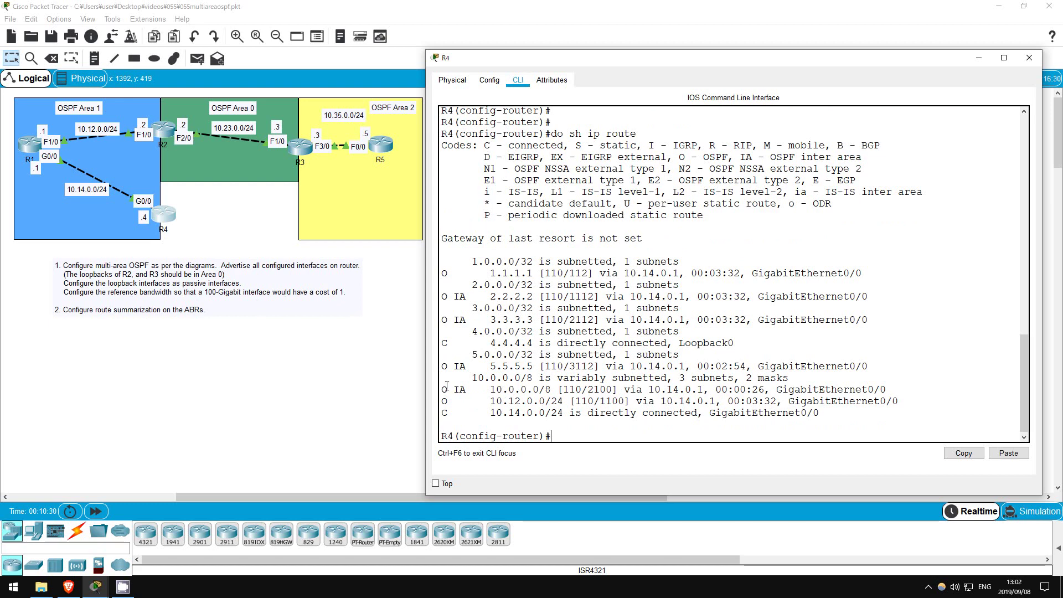
pyautogui.press('Up')
pyautogui.press('Return')
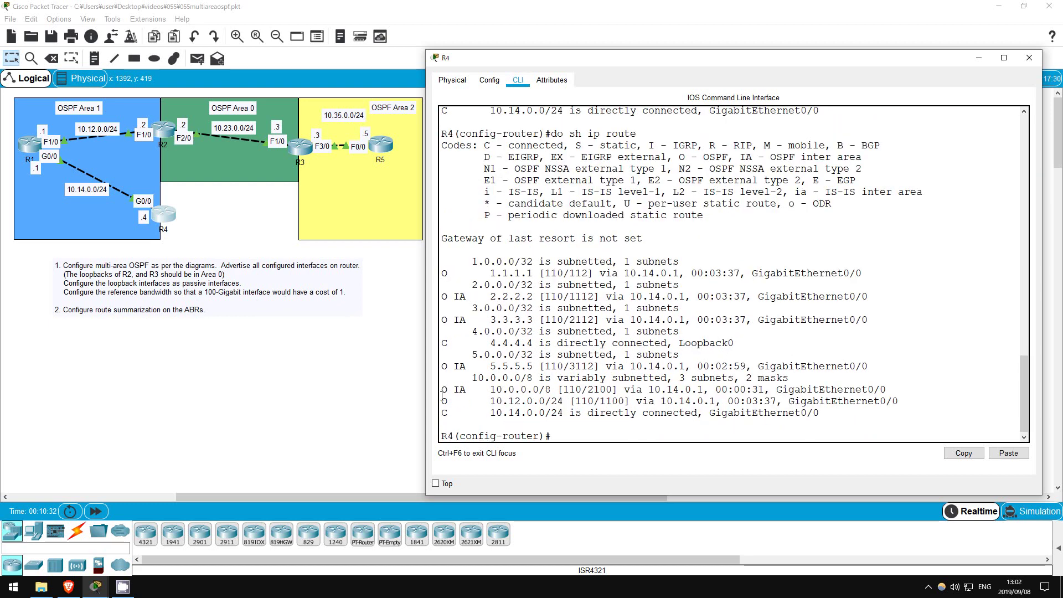
pyautogui.moveTo(444, 389); pyautogui.dragTo(887, 392)
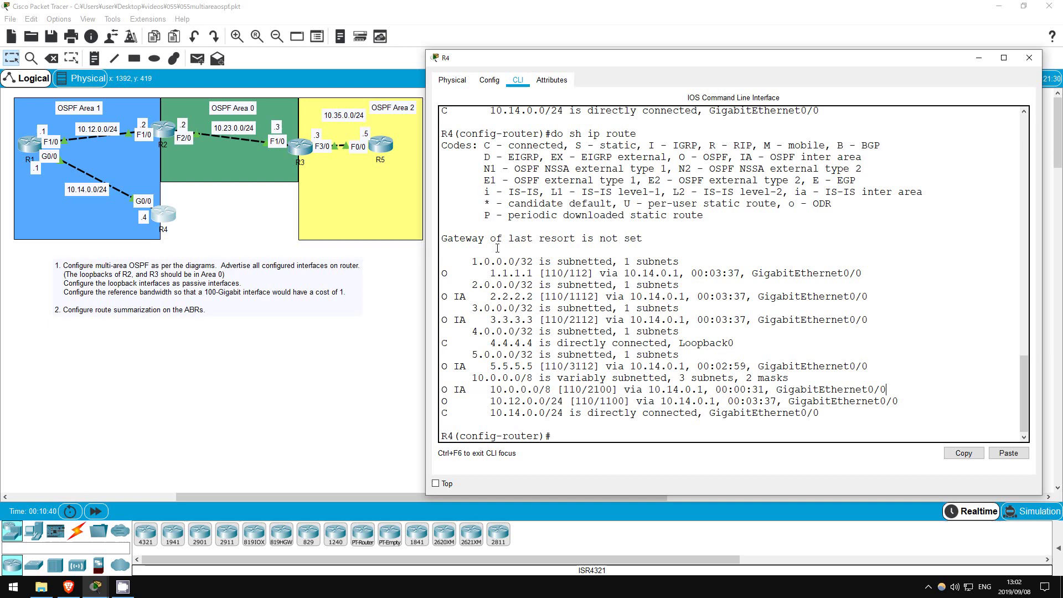
pyautogui.click(399, 270)
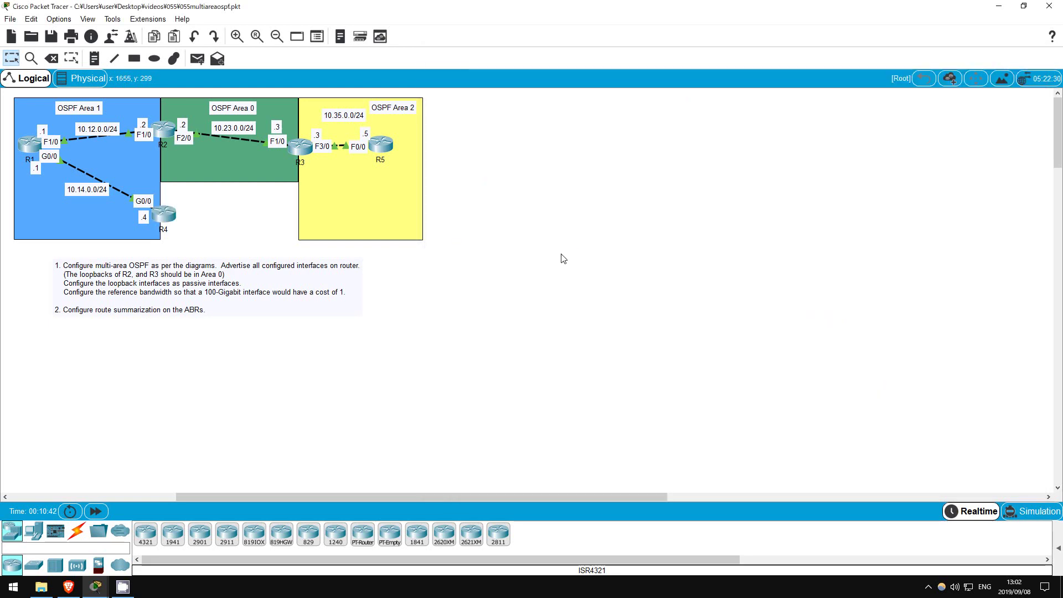